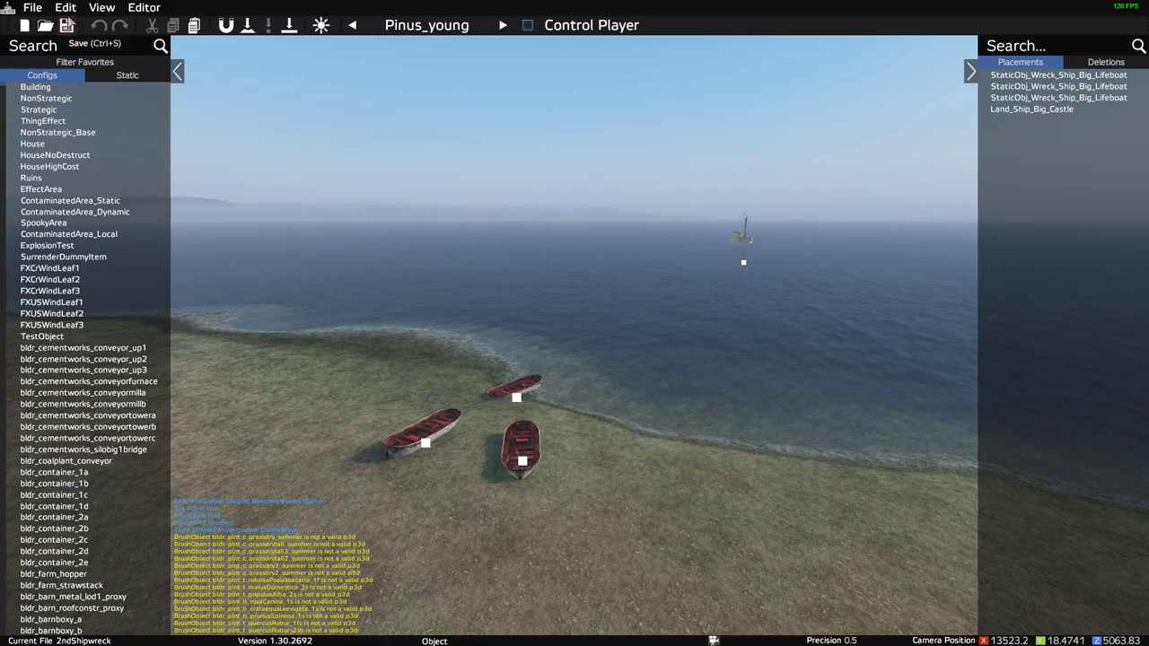
Step: Save the current 2ndShipwreck placement file
{"action": "left_click", "coordinate": [33, 7]}
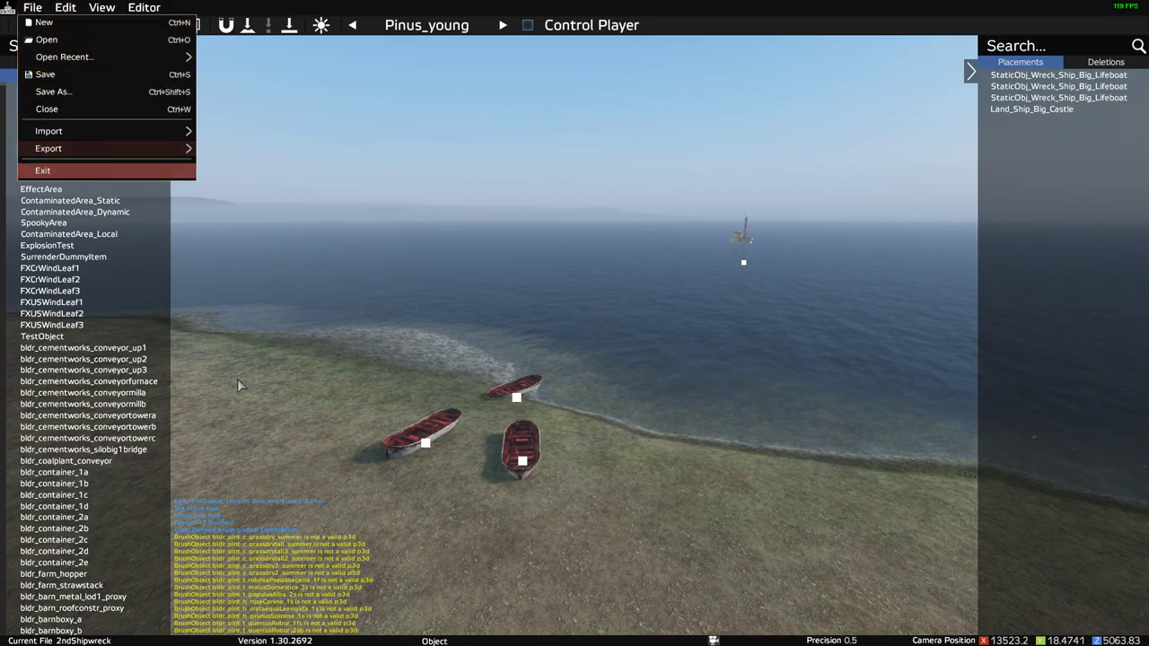
{"action": "left_click", "coordinate": [246, 434]}
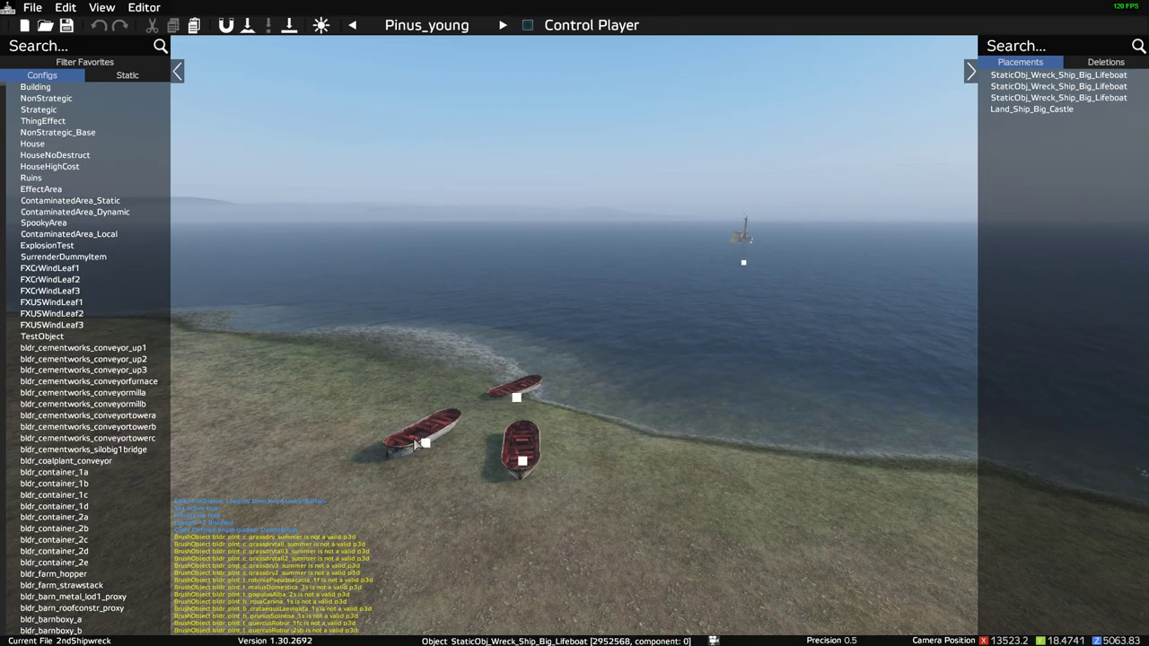
{"action": "key", "text": "ctrl+s"}
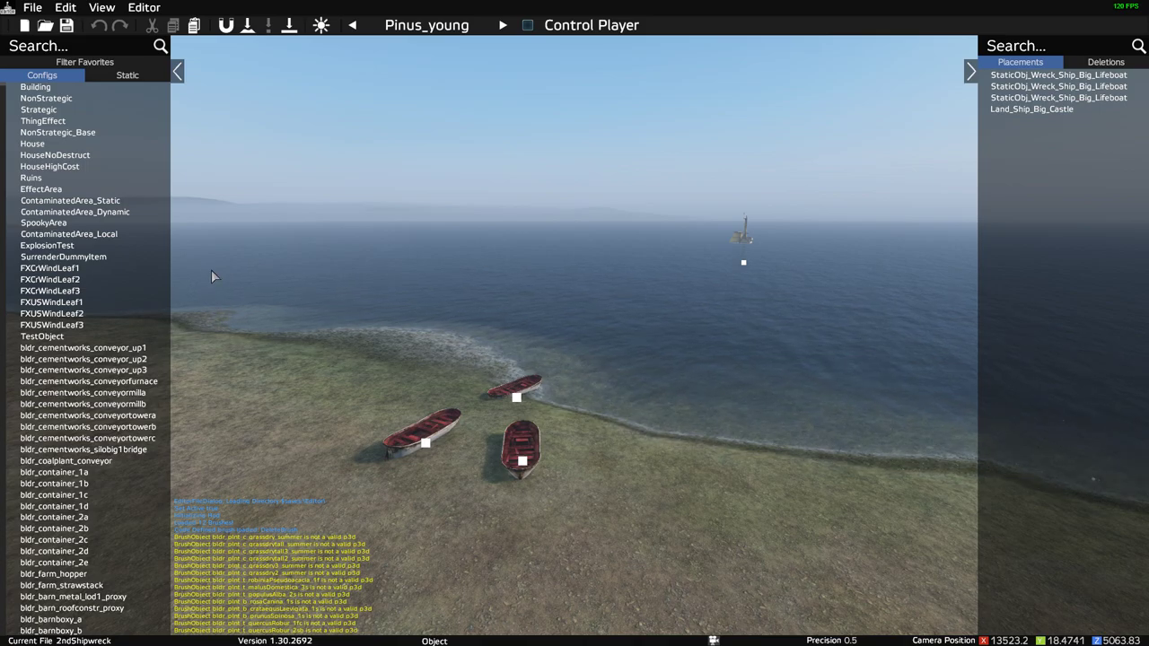
Step: Select the lifeboat lying farthest inland on the shore and shift it slightly across the grass
{"action": "left_click", "coordinate": [429, 447]}
{"action": "mouse_move", "coordinate": [431, 436]}
{"action": "left_mouse_down", "text": "alt"}
{"action": "mouse_move", "coordinate": [422, 487]}
{"action": "mouse_move", "coordinate": [421, 443]}
{"action": "left_mouse_up", "text": "alt"}
{"action": "right_click_drag", "start_coordinate": [421, 443], "coordinate": [432, 433]}
{"action": "mouse_move", "coordinate": [432, 379]}
{"action": "left_mouse_down"}
{"action": "mouse_move", "coordinate": [429, 404]}
{"action": "mouse_move", "coordinate": [455, 390]}
{"action": "mouse_move", "coordinate": [411, 402]}
{"action": "mouse_move", "coordinate": [425, 370]}
{"action": "mouse_move", "coordinate": [418, 404]}
{"action": "mouse_move", "coordinate": [425, 398]}
{"action": "mouse_move", "coordinate": [307, 423]}
{"action": "mouse_move", "coordinate": [397, 431]}
{"action": "mouse_move", "coordinate": [431, 407]}
{"action": "mouse_move", "coordinate": [423, 415]}
{"action": "left_mouse_up"}
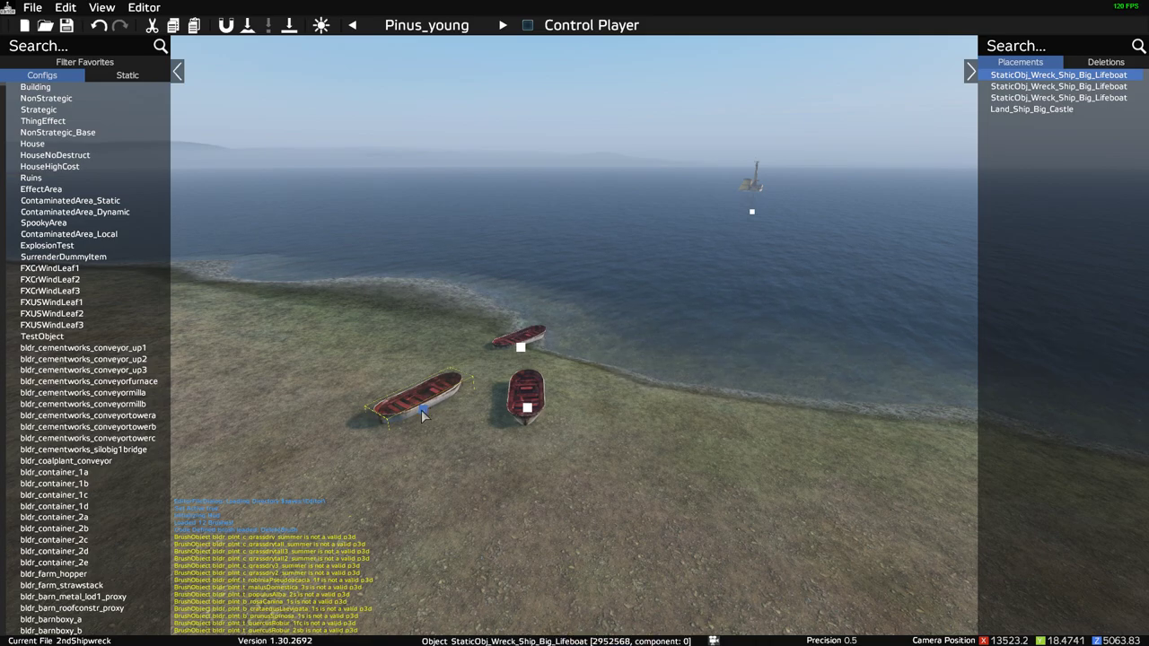
Step: Set the selected lifeboat's Y orientation to -1.5 in its properties and save the placement file
{"action": "double_click", "coordinate": [424, 415]}
{"action": "left_click_drag", "start_coordinate": [570, 228], "coordinate": [906, 255]}
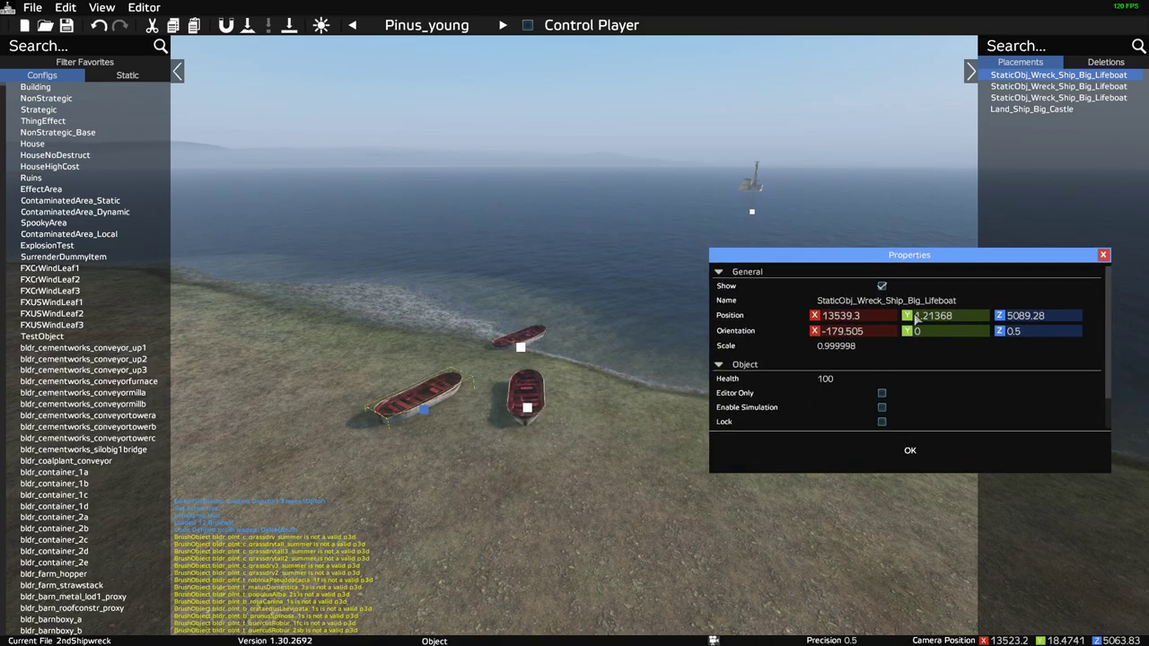
{"action": "scroll", "coordinate": [942, 332], "scroll_direction": "up", "scroll_amount": 1}
{"action": "scroll", "coordinate": [942, 332], "scroll_direction": "up", "scroll_amount": 2}
{"action": "scroll", "coordinate": [946, 334], "scroll_direction": "down", "scroll_amount": 6}
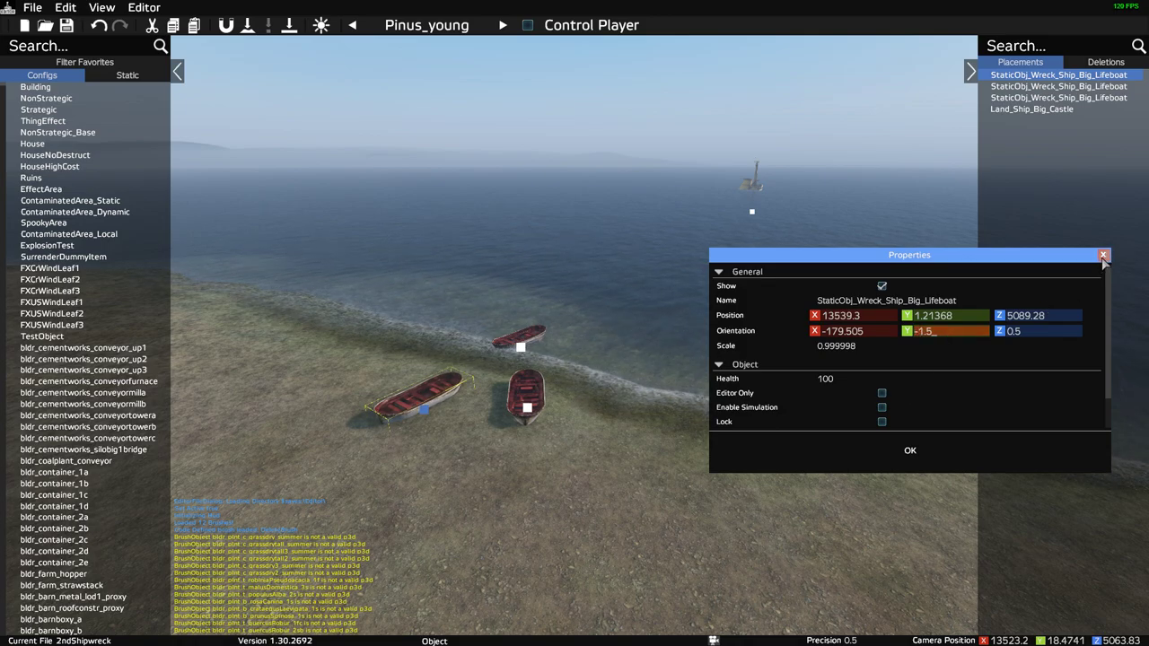
{"action": "left_click", "coordinate": [1103, 256]}
{"action": "key", "text": "w"}
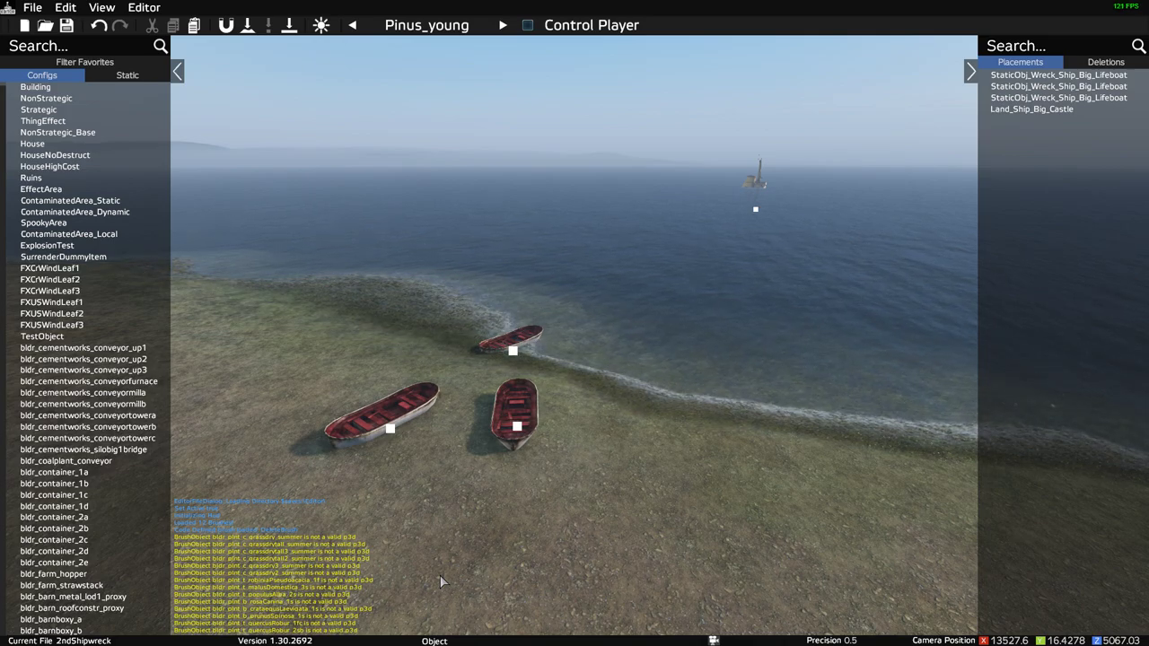
{"action": "key", "text": "ctrl+s"}
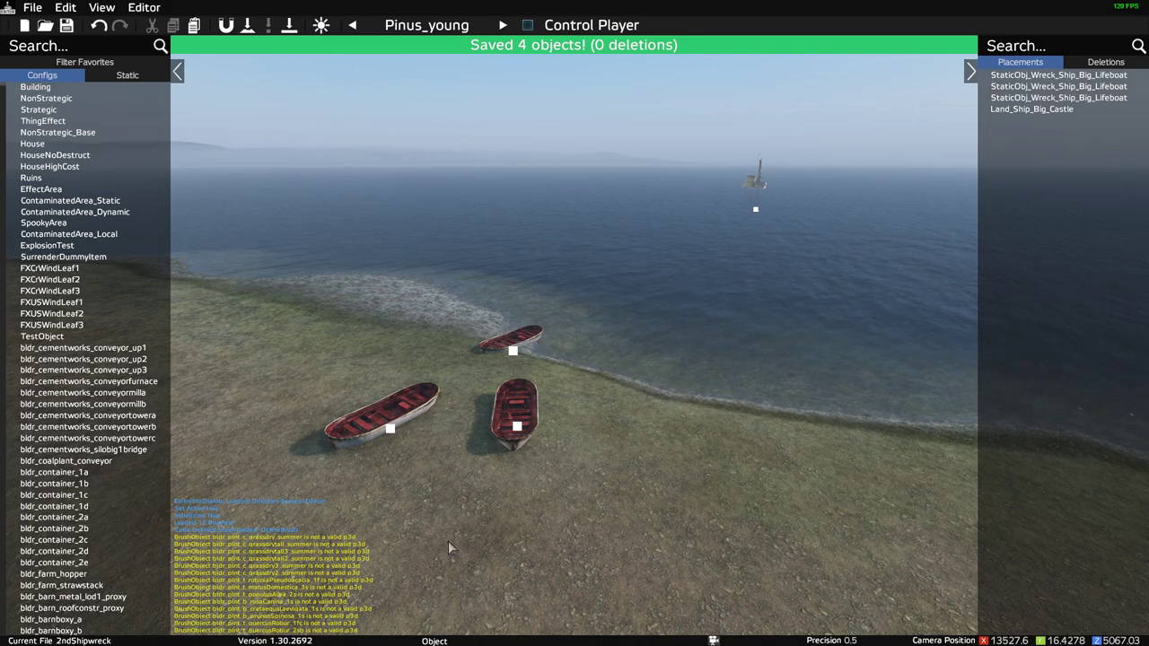
Step: Set up a VPP export of the placements with 2ndshipwreckvpp.vpp as the target file and cancel it
{"action": "left_click", "coordinate": [34, 8]}
{"action": "mouse_move", "coordinate": [101, 136]}
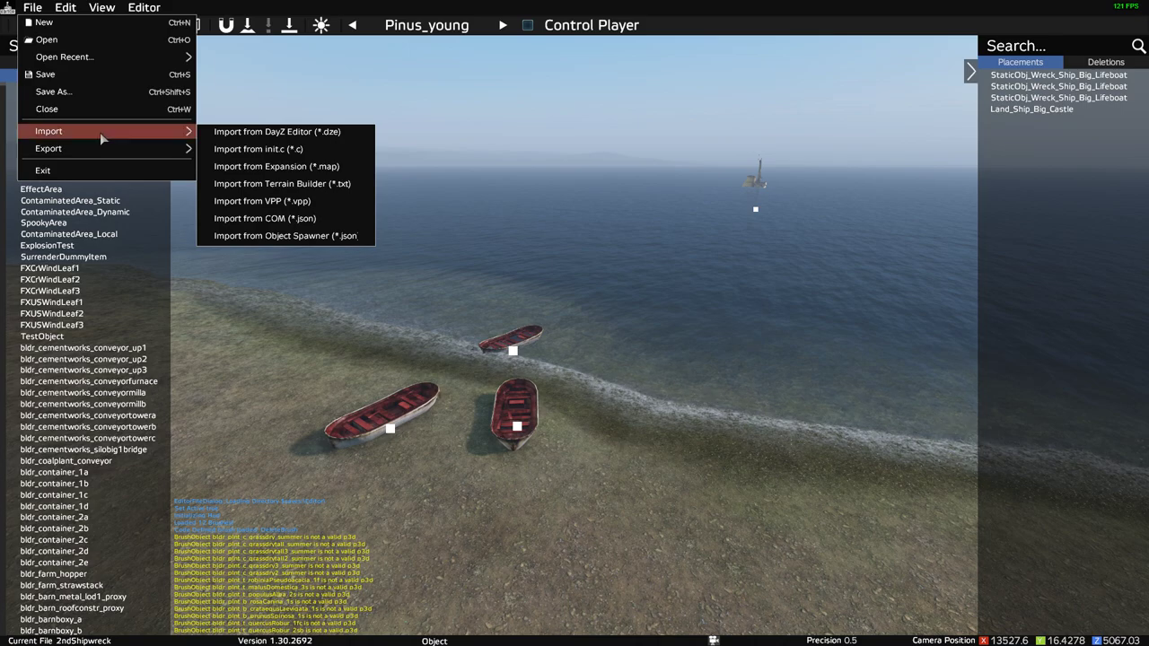
{"action": "mouse_move", "coordinate": [174, 154]}
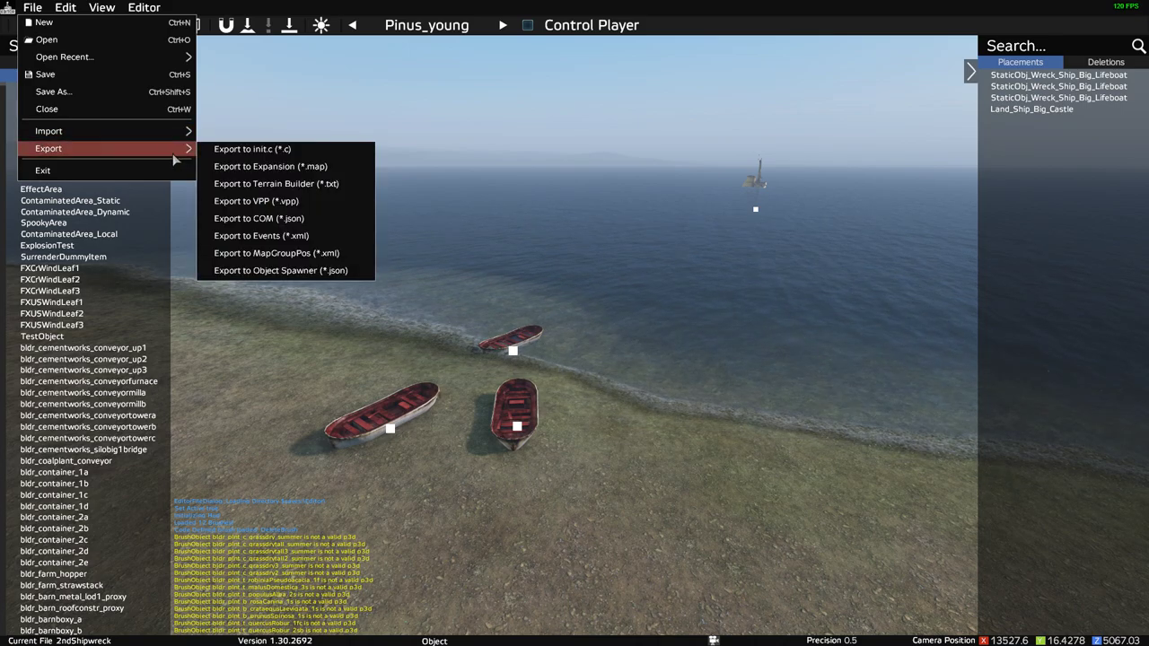
{"action": "left_click", "coordinate": [289, 203]}
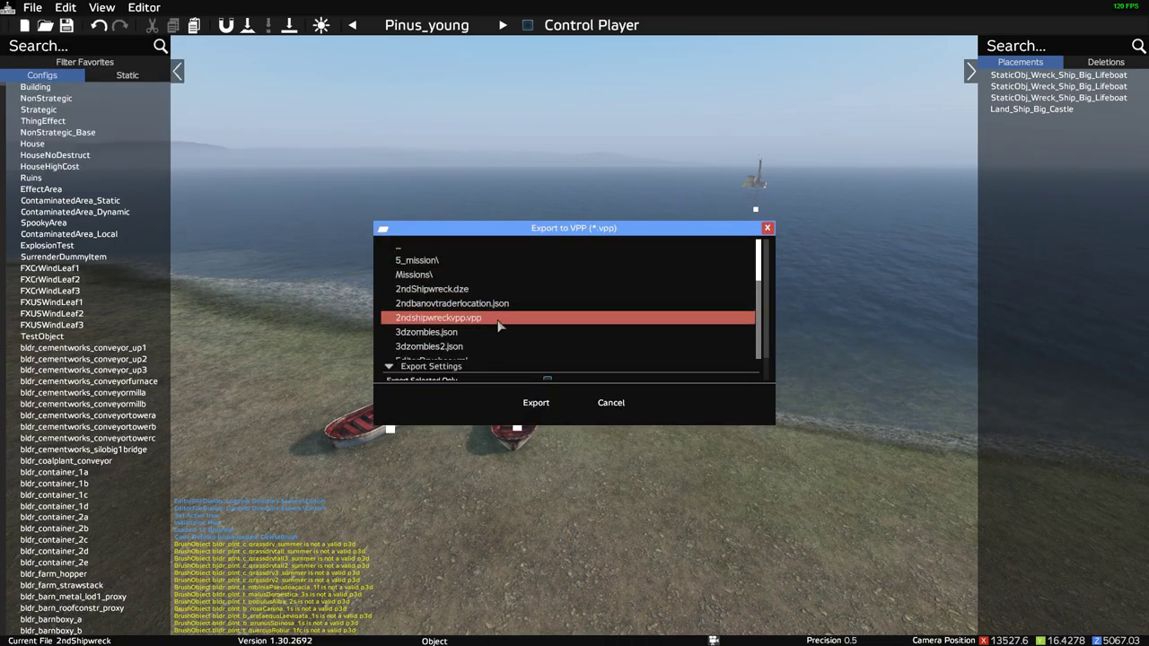
{"action": "left_click_drag", "start_coordinate": [767, 273], "coordinate": [762, 307]}
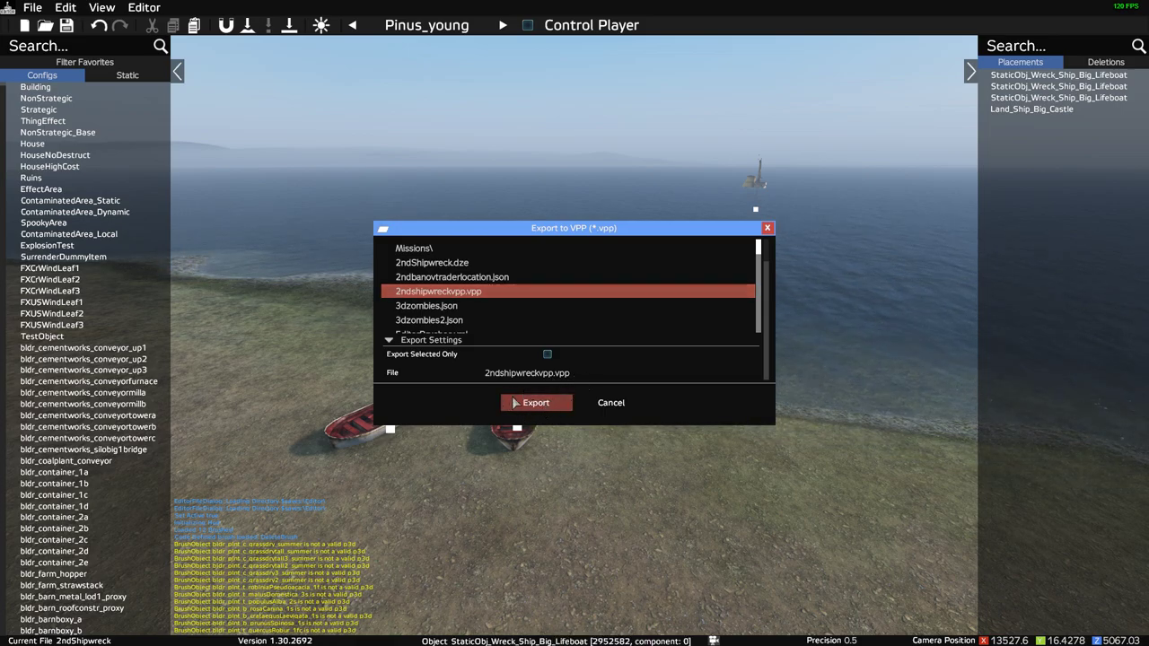
{"action": "left_click", "coordinate": [768, 230]}
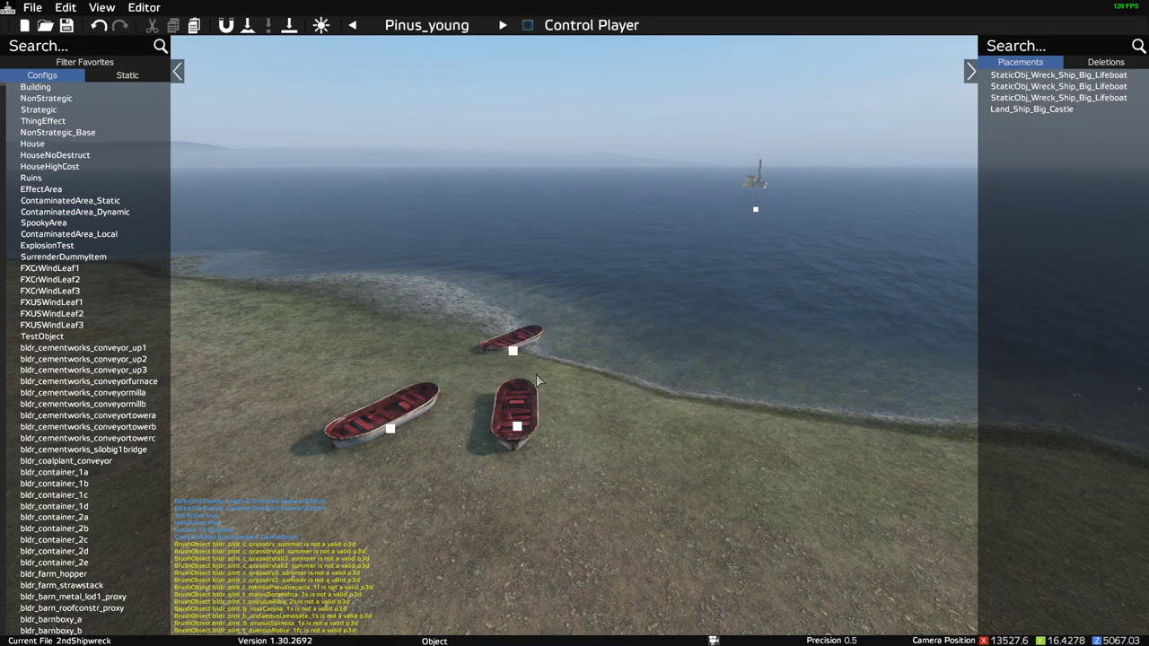
Step: Close the editor session, confirm leaving it, and quit the game to the desktop
{"action": "key", "text": "Escape"}
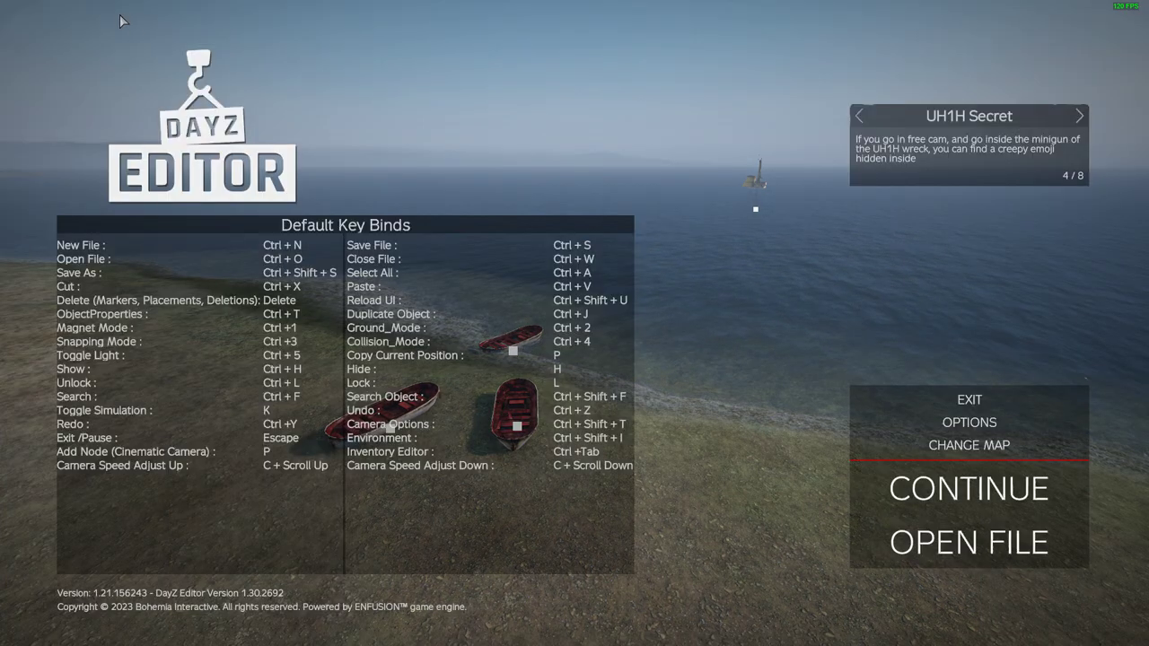
{"action": "left_click", "coordinate": [984, 406]}
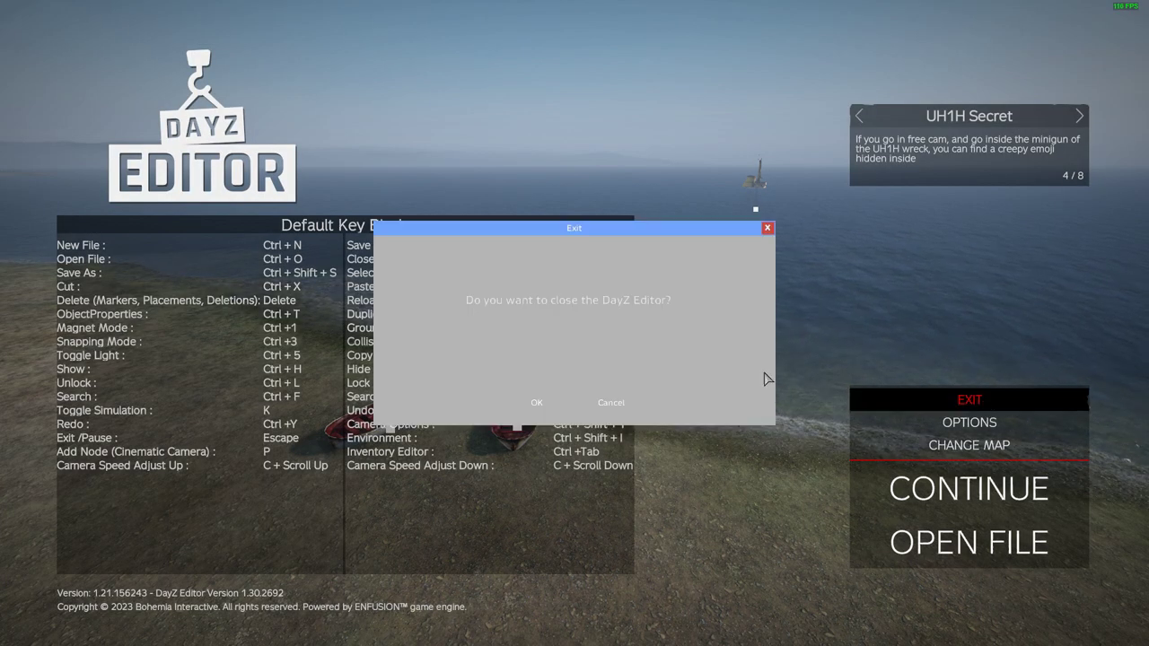
{"action": "left_click", "coordinate": [537, 403]}
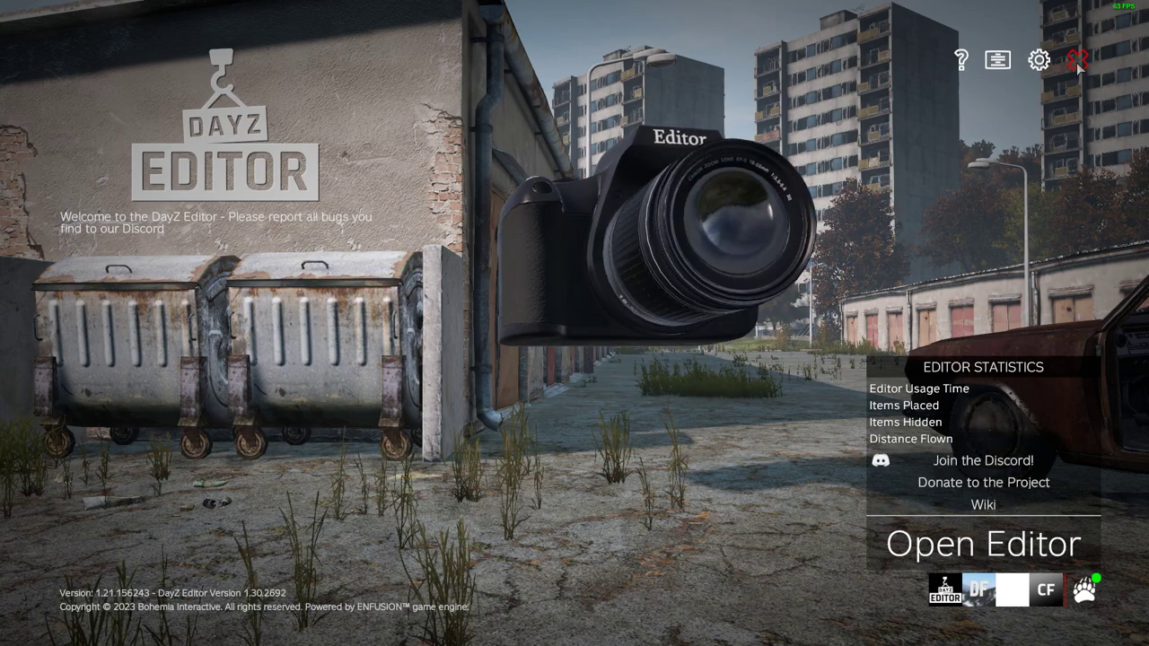
{"action": "key", "text": "Escape"}
{"action": "left_click", "coordinate": [539, 357]}
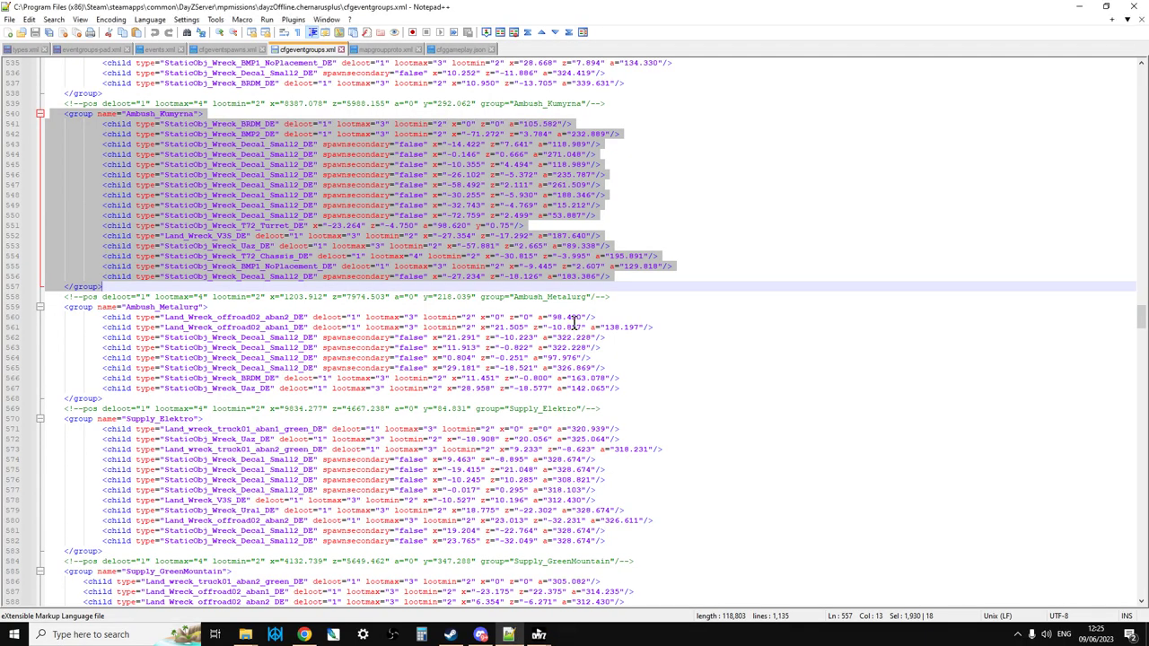
Step: Switch to the File Explorer window showing the Editor folder and go up to the Documents folder
{"action": "left_click", "coordinate": [254, 640]}
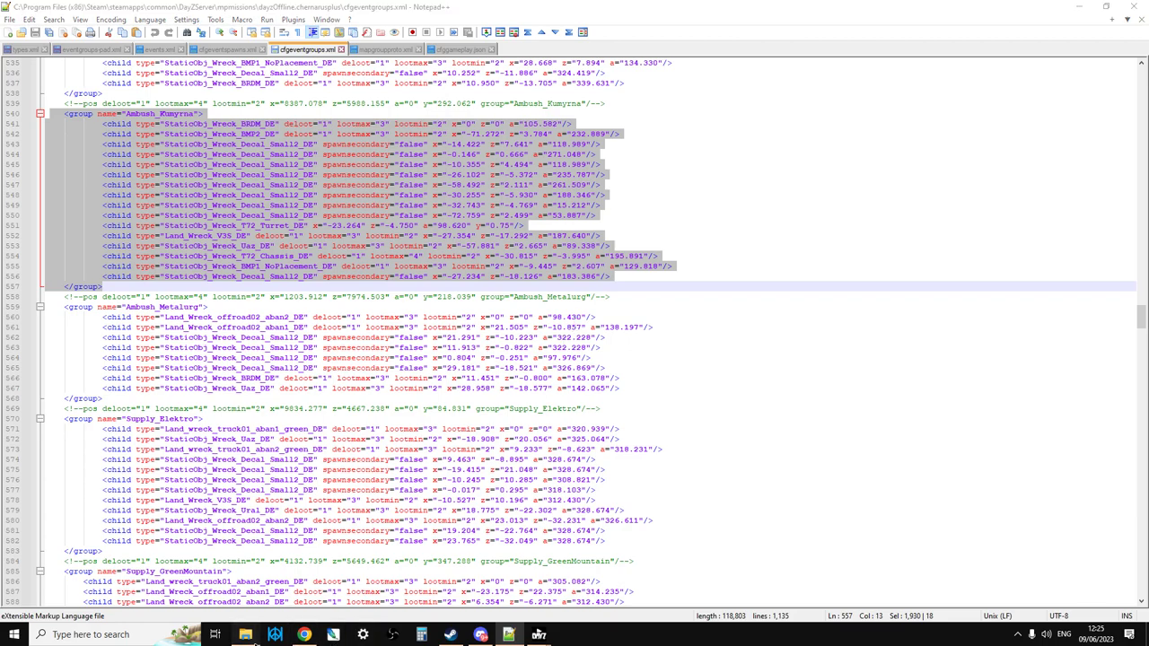
{"action": "left_click", "coordinate": [208, 603]}
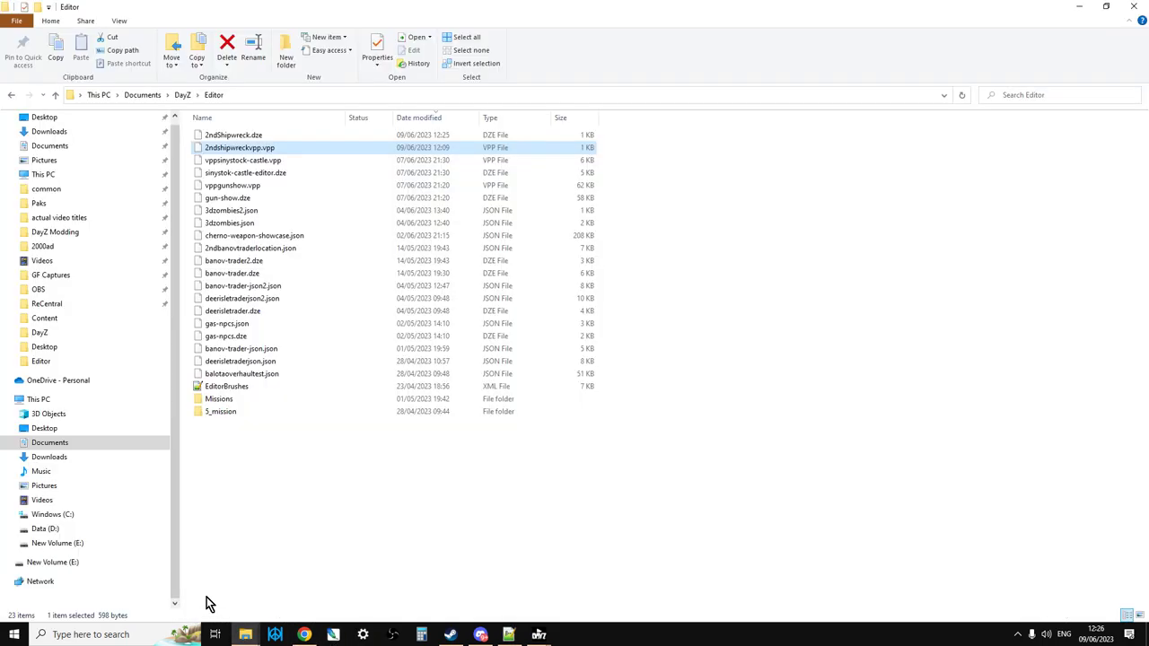
{"action": "left_click", "coordinate": [54, 96]}
{"action": "left_click", "coordinate": [51, 97]}
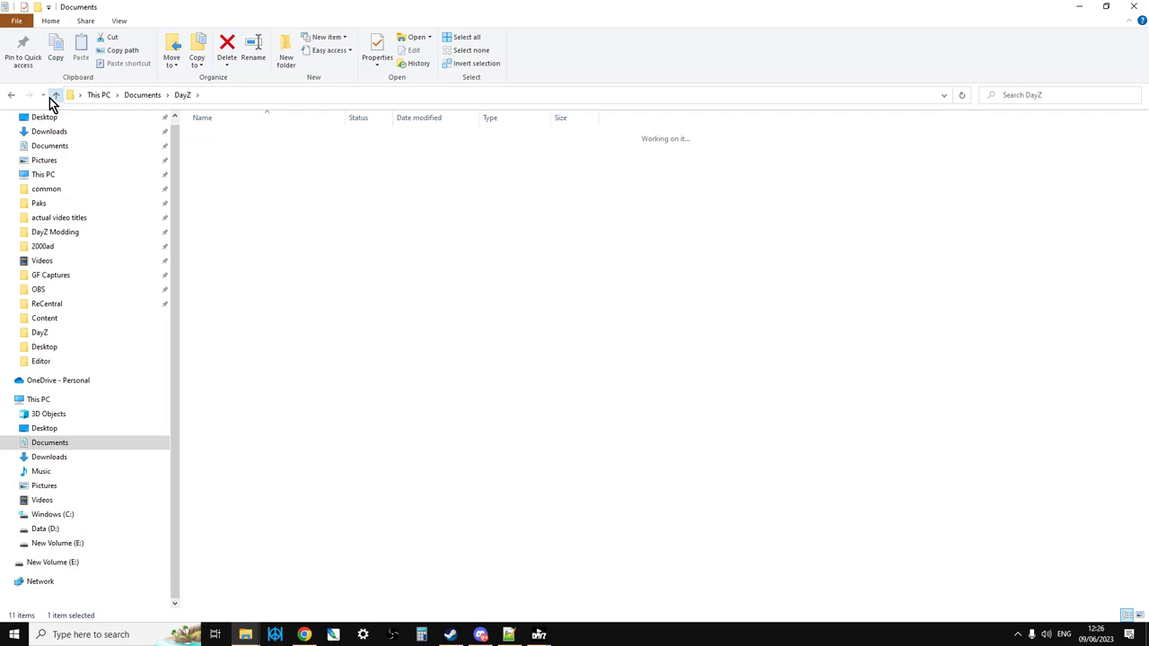
{"action": "left_click", "coordinate": [216, 93]}
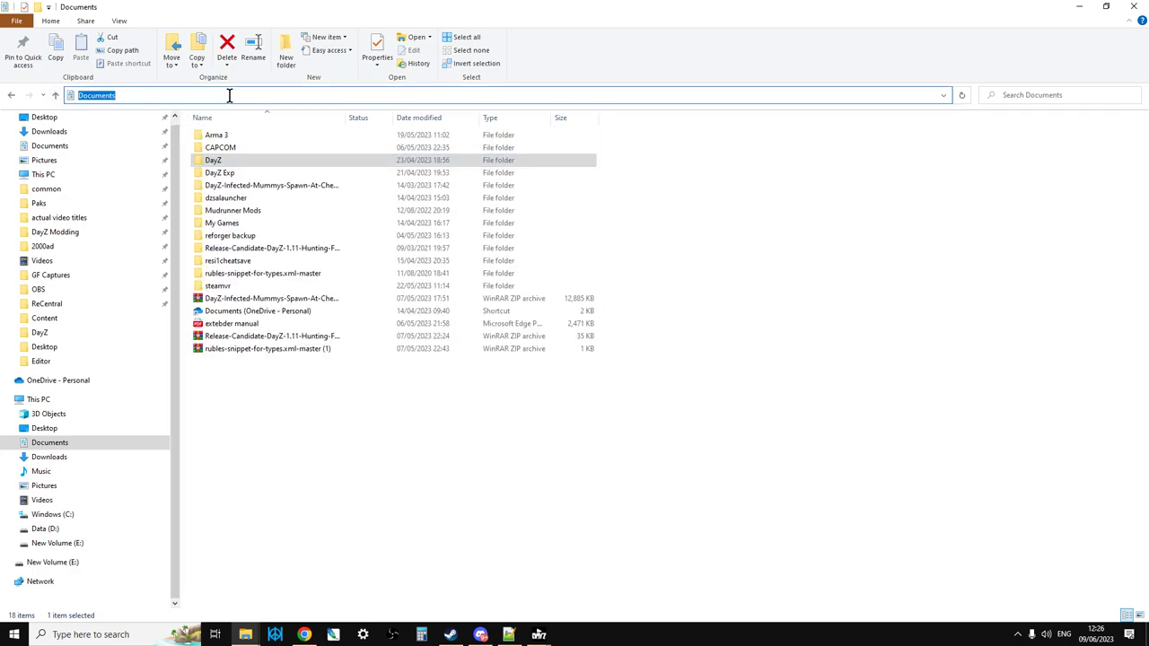
Step: Open the Editor folder inside Documents\DayZ and copy the 2ndshipwreckvpp.vpp file
{"action": "double_click", "coordinate": [219, 162]}
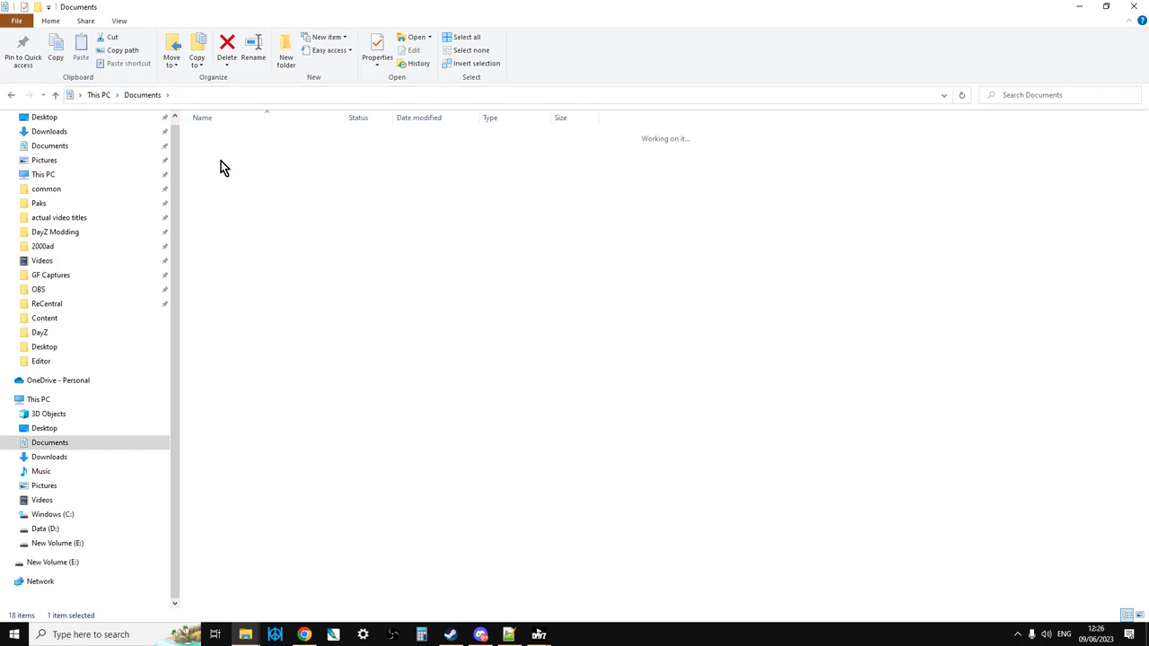
{"action": "left_click", "coordinate": [256, 95]}
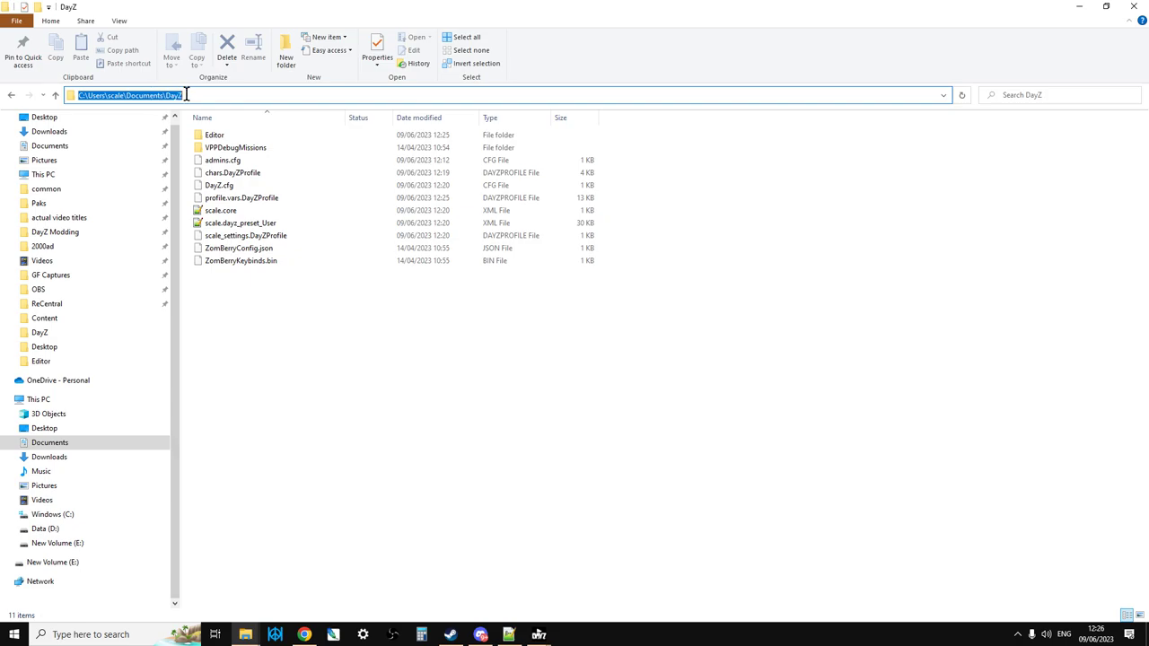
{"action": "double_click", "coordinate": [222, 141]}
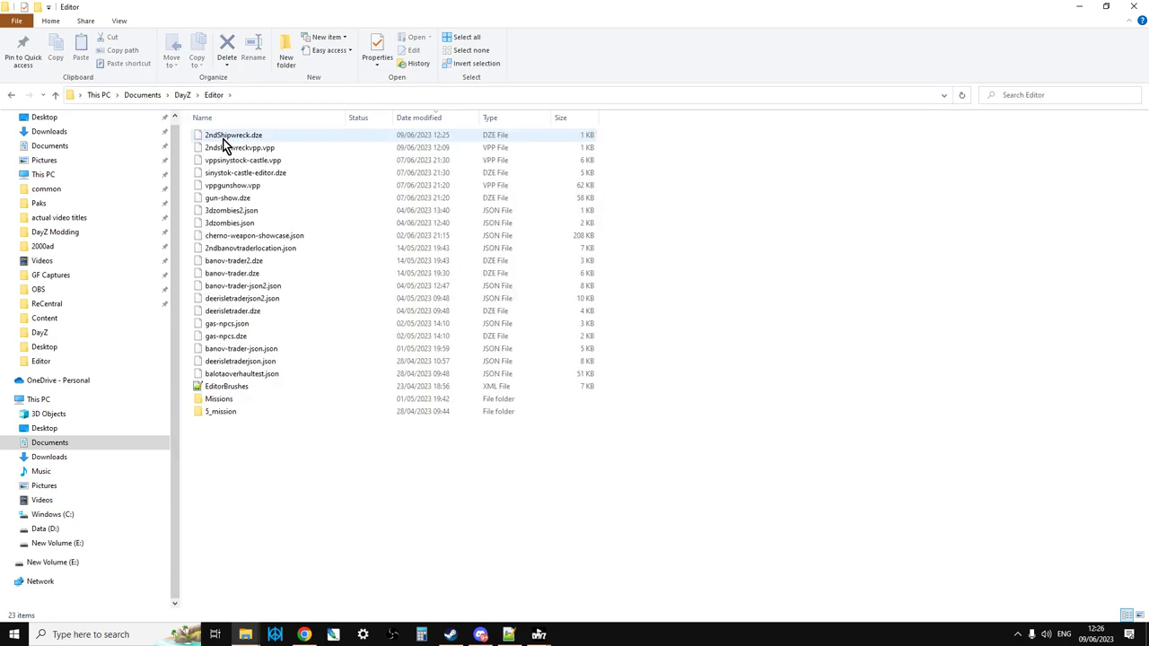
{"action": "left_click", "coordinate": [218, 151]}
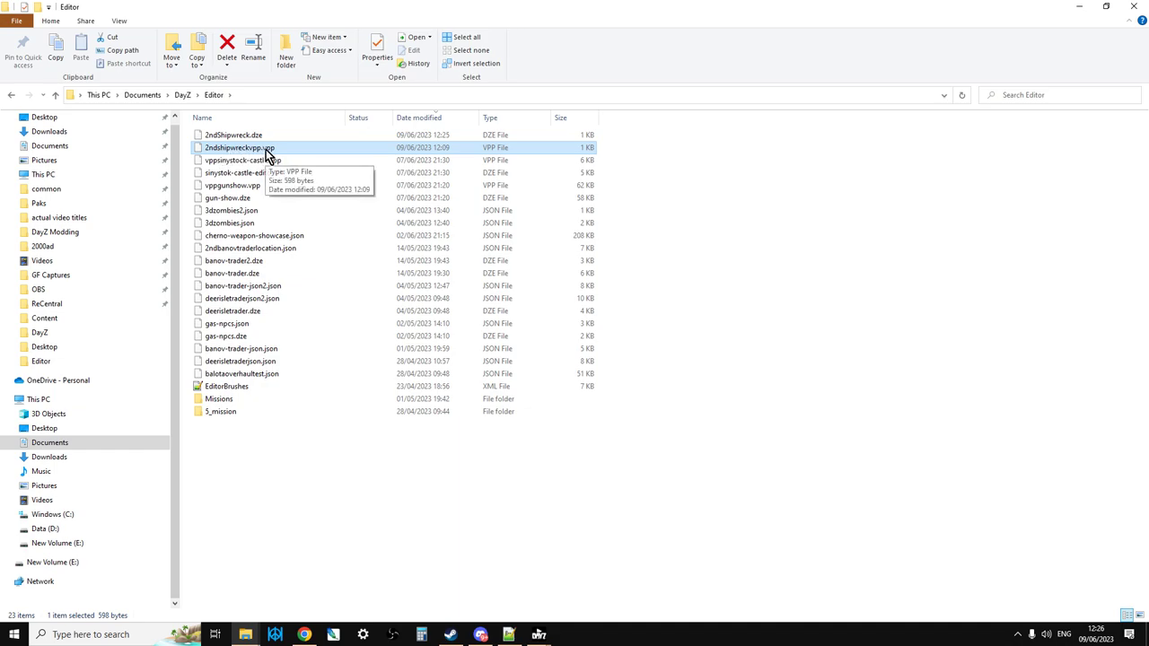
{"action": "right_click", "coordinate": [268, 155]}
{"action": "left_click", "coordinate": [306, 346]}
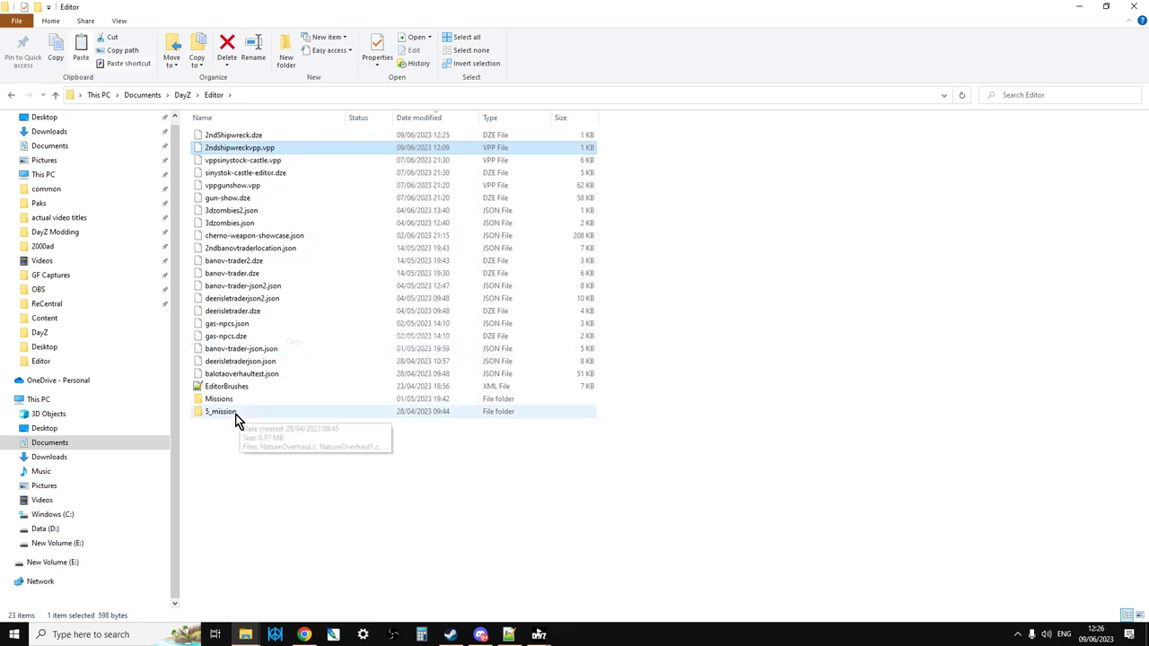
Step: Switch to the DayZServer Explorer window, go up to steamapps\common, and show its full path
{"action": "left_click", "coordinate": [235, 415]}
{"action": "mouse_move", "coordinate": [256, 640]}
{"action": "left_click", "coordinate": [298, 591]}
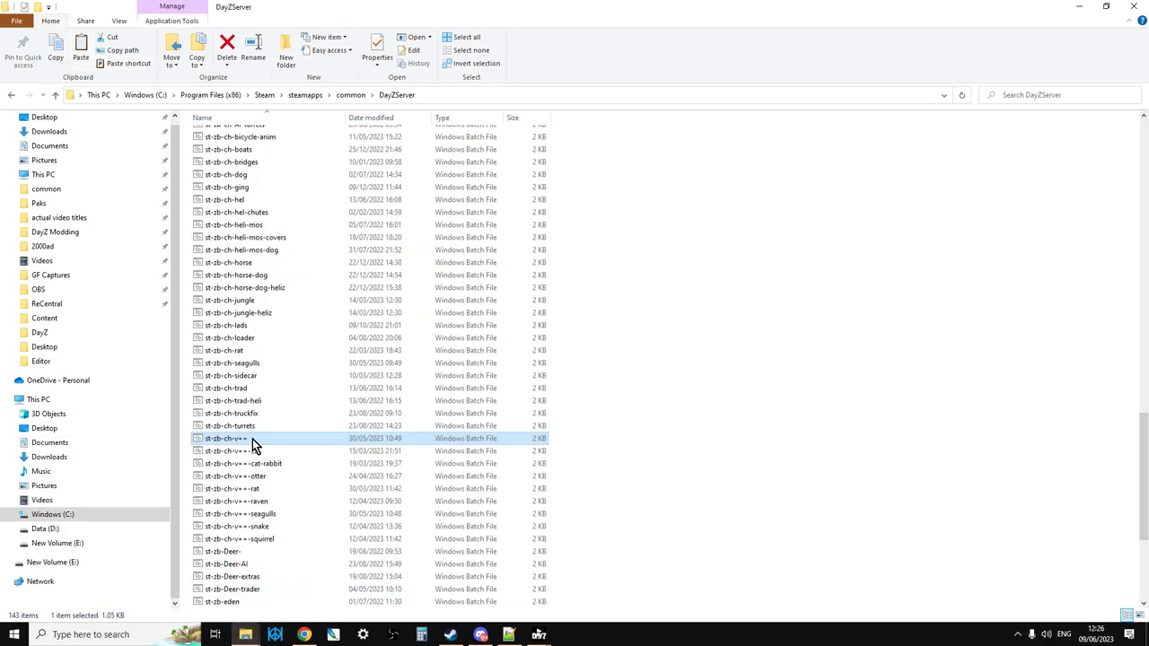
{"action": "left_click", "coordinate": [56, 95]}
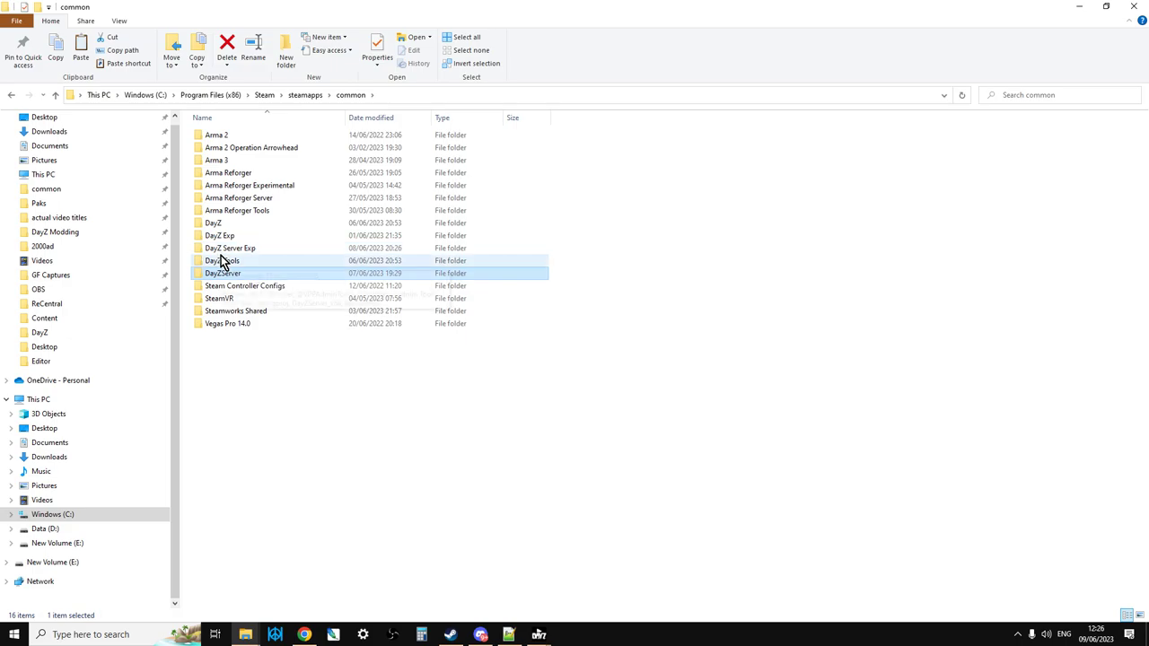
{"action": "left_click", "coordinate": [428, 95]}
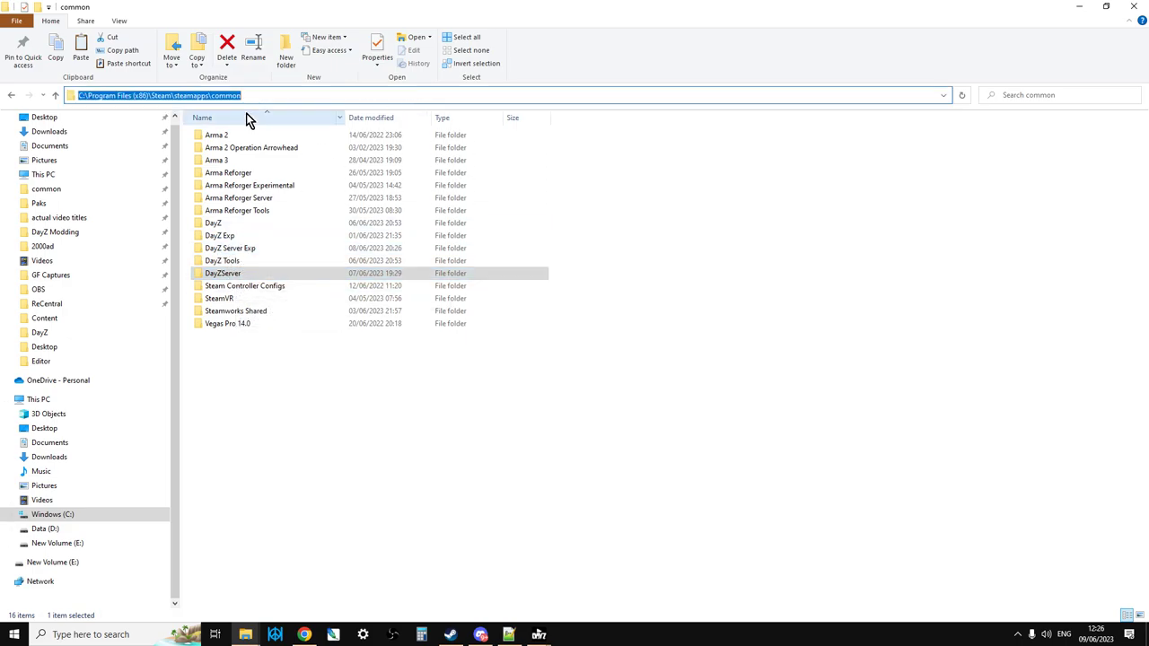
Step: Open the server's BuildingSetManager folder under DayZServer\config\VPPAdminTools\ConfigurablePlugins
{"action": "double_click", "coordinate": [237, 276]}
{"action": "scroll", "coordinate": [237, 277], "scroll_direction": "down", "scroll_amount": 15}
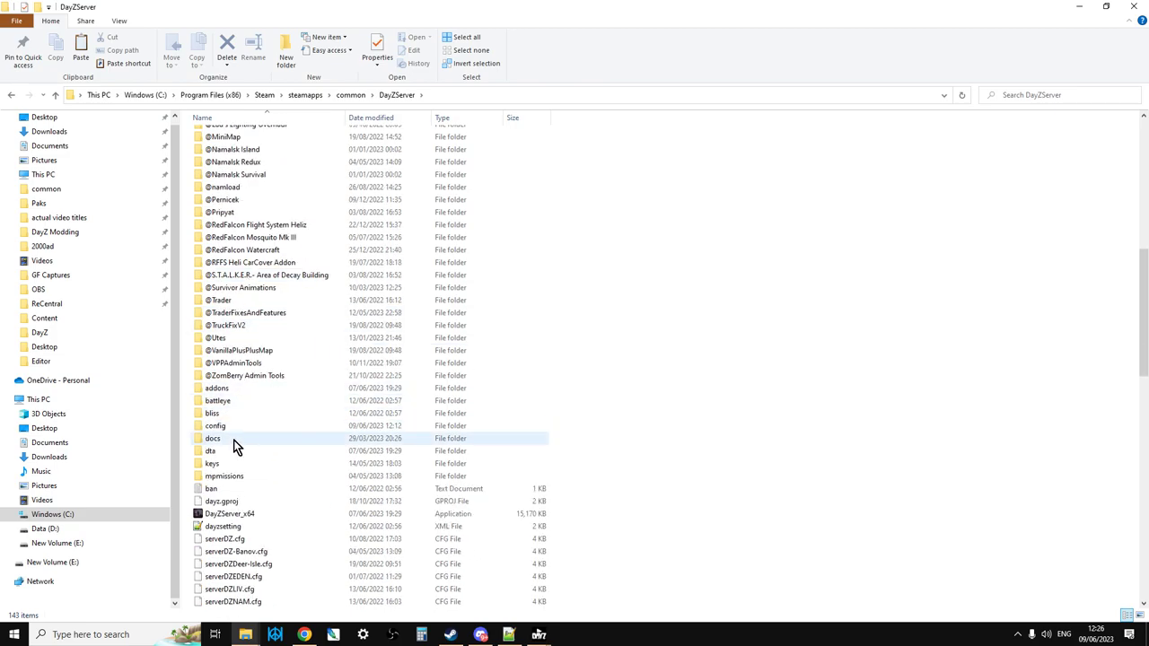
{"action": "double_click", "coordinate": [232, 428]}
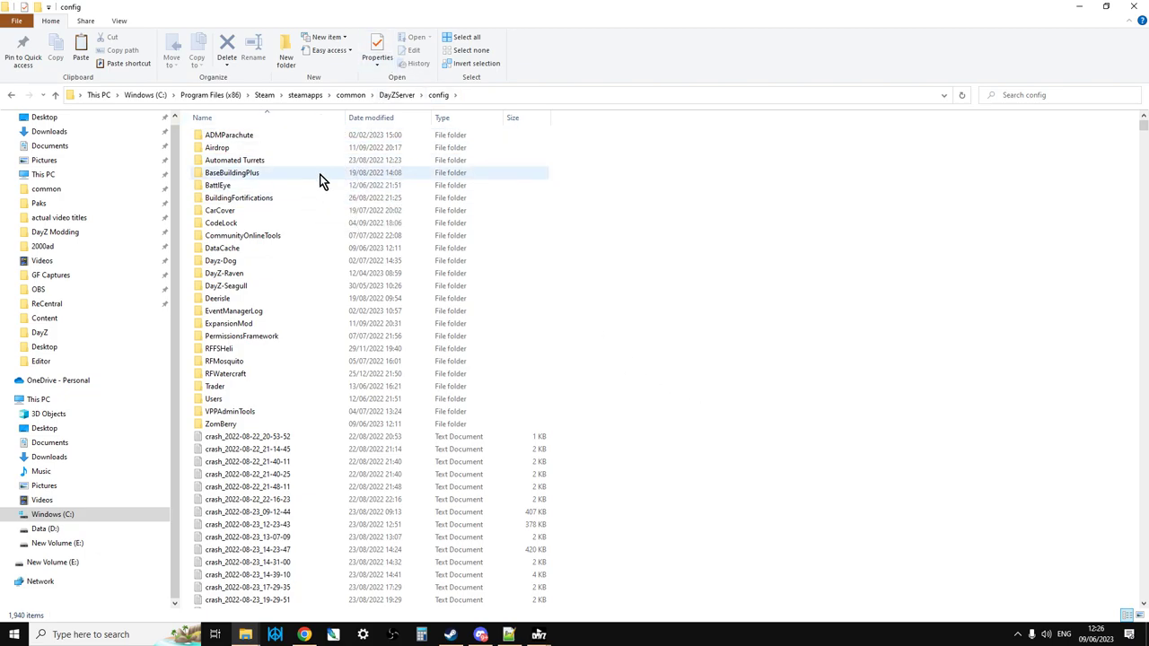
{"action": "double_click", "coordinate": [240, 414]}
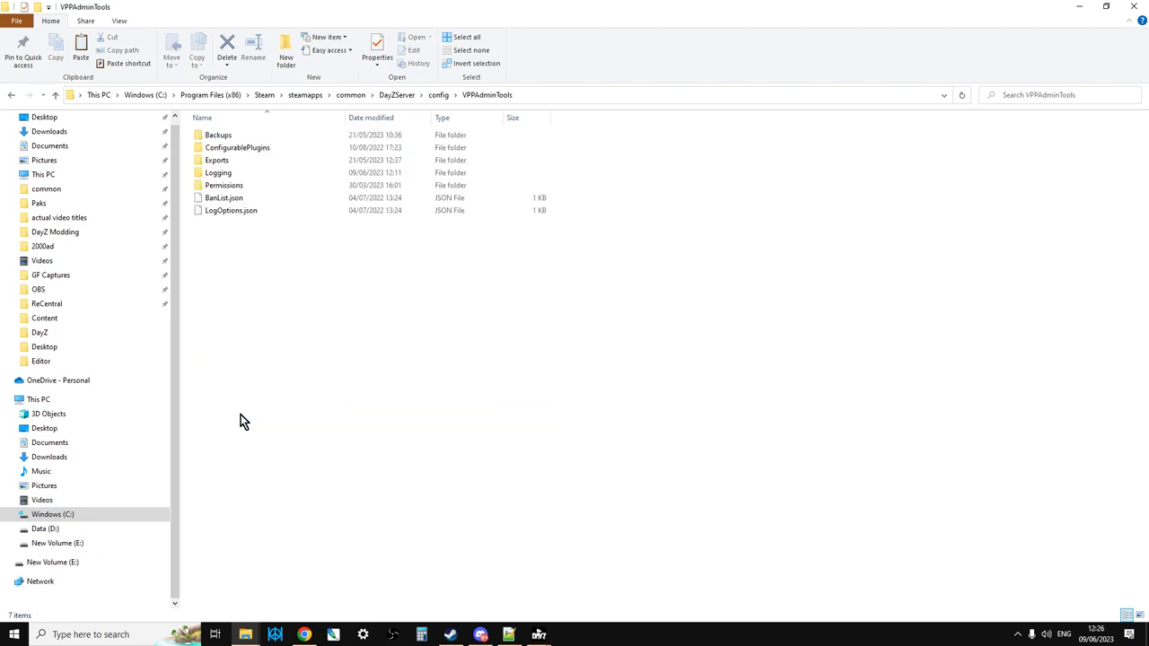
{"action": "double_click", "coordinate": [241, 149]}
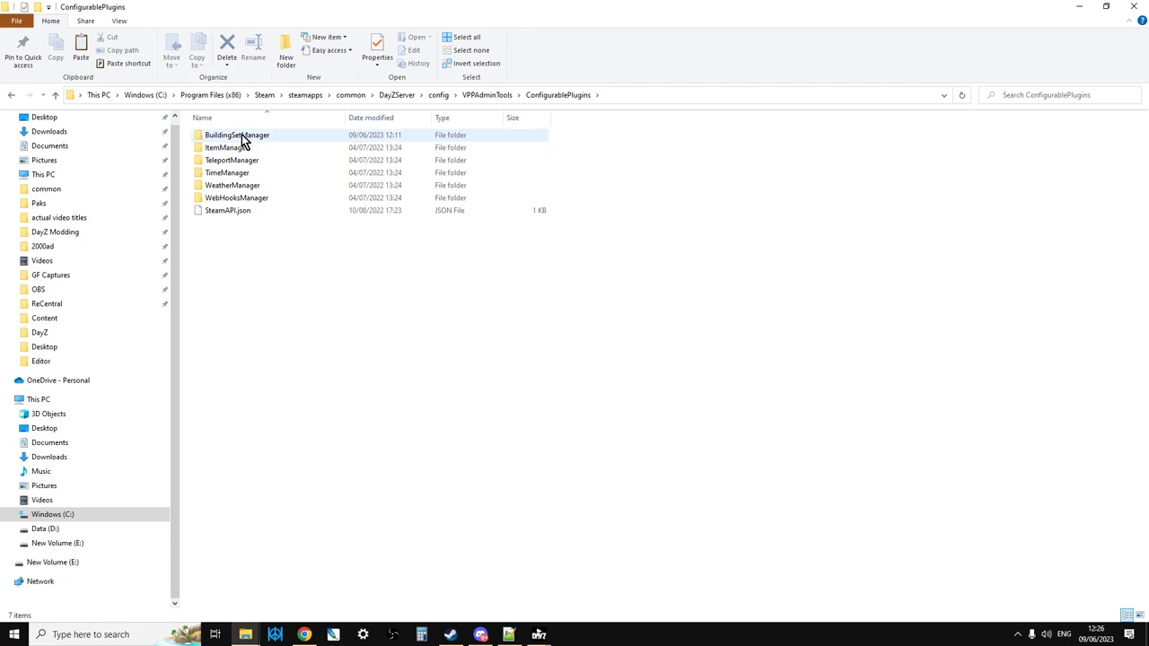
{"action": "double_click", "coordinate": [242, 141]}
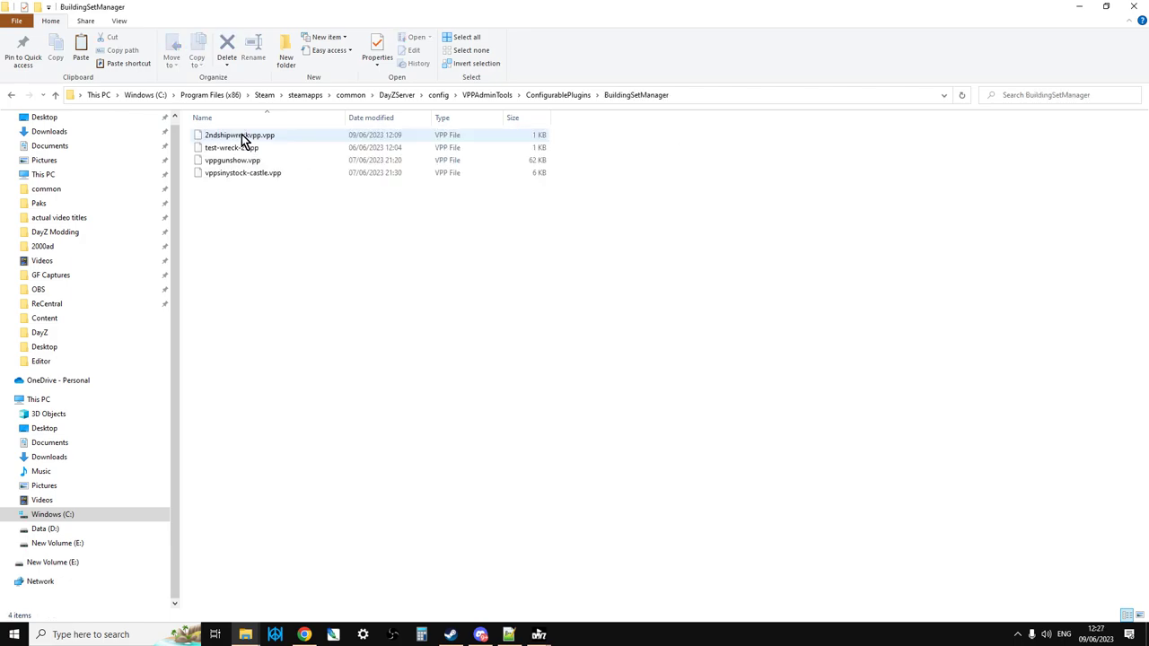
{"action": "right_click", "coordinate": [308, 294]}
{"action": "left_click", "coordinate": [266, 278]}
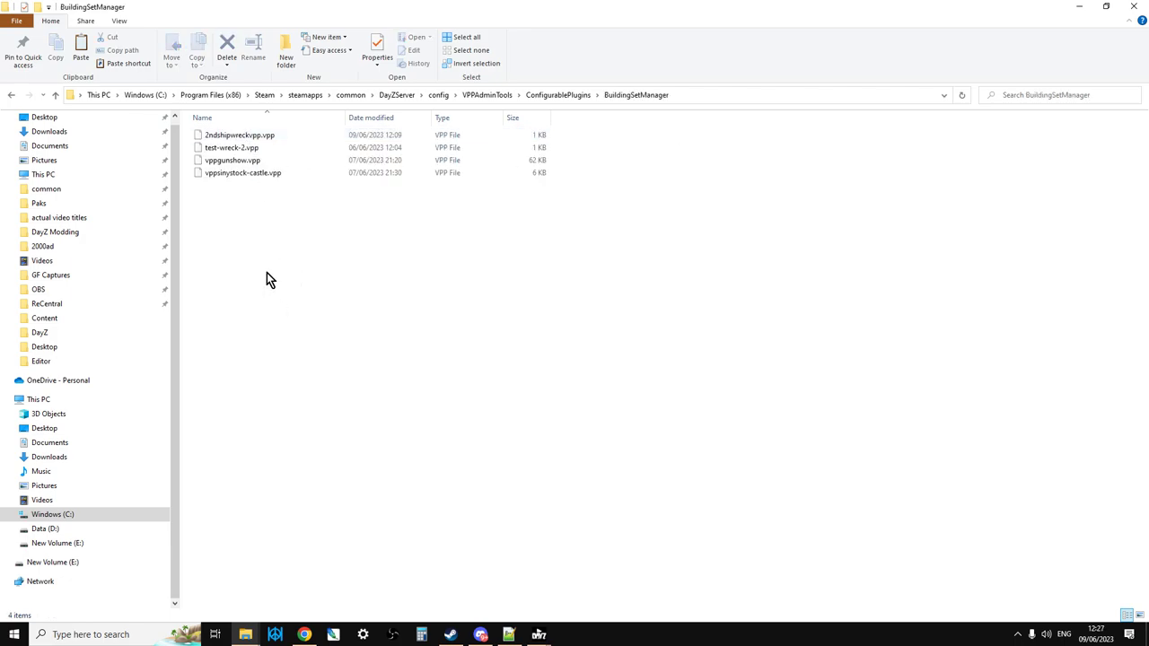
Step: Select the pasted 2ndshipwreckvpp.vpp, go back up to the DayZServer folder, and run the st-zb-ch-v++ batch file
{"action": "left_click", "coordinate": [255, 138]}
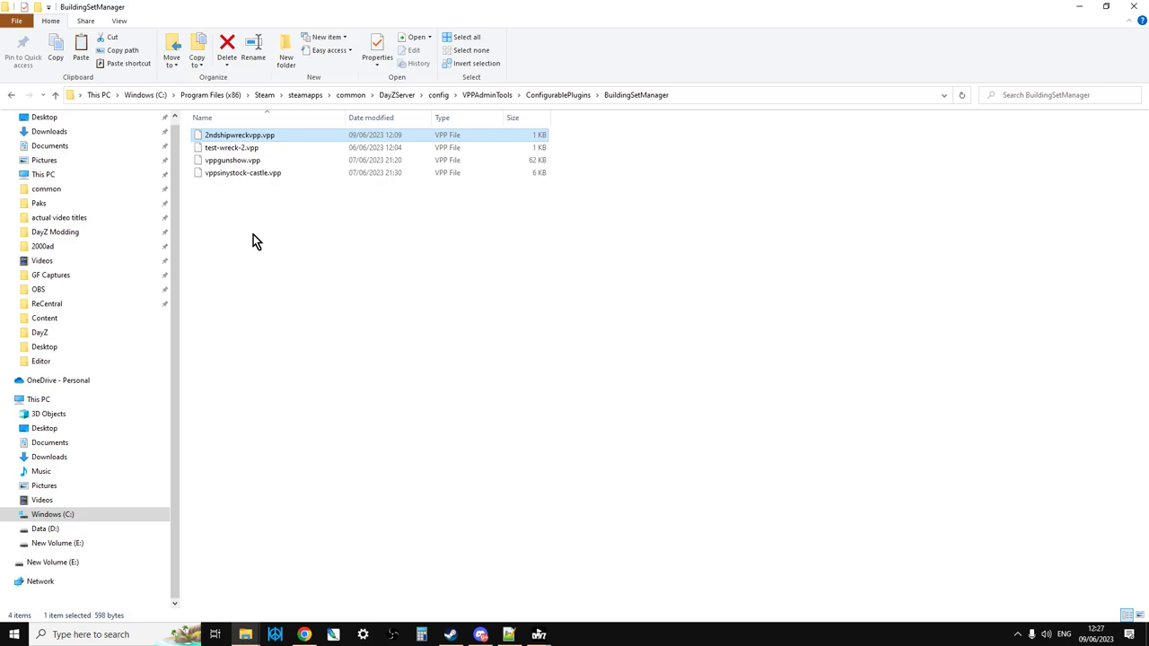
{"action": "left_click", "coordinate": [55, 94]}
{"action": "left_click", "coordinate": [54, 94]}
{"action": "left_click", "coordinate": [54, 94]}
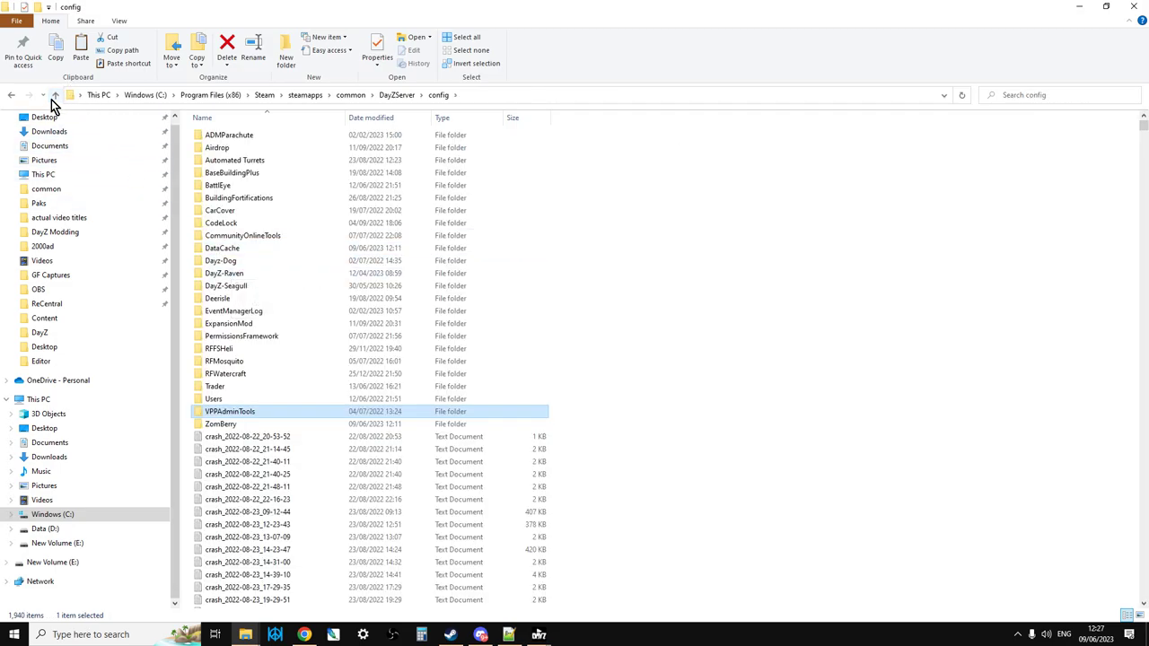
{"action": "left_click", "coordinate": [55, 95]}
{"action": "scroll", "coordinate": [333, 353], "scroll_direction": "down", "scroll_amount": 14}
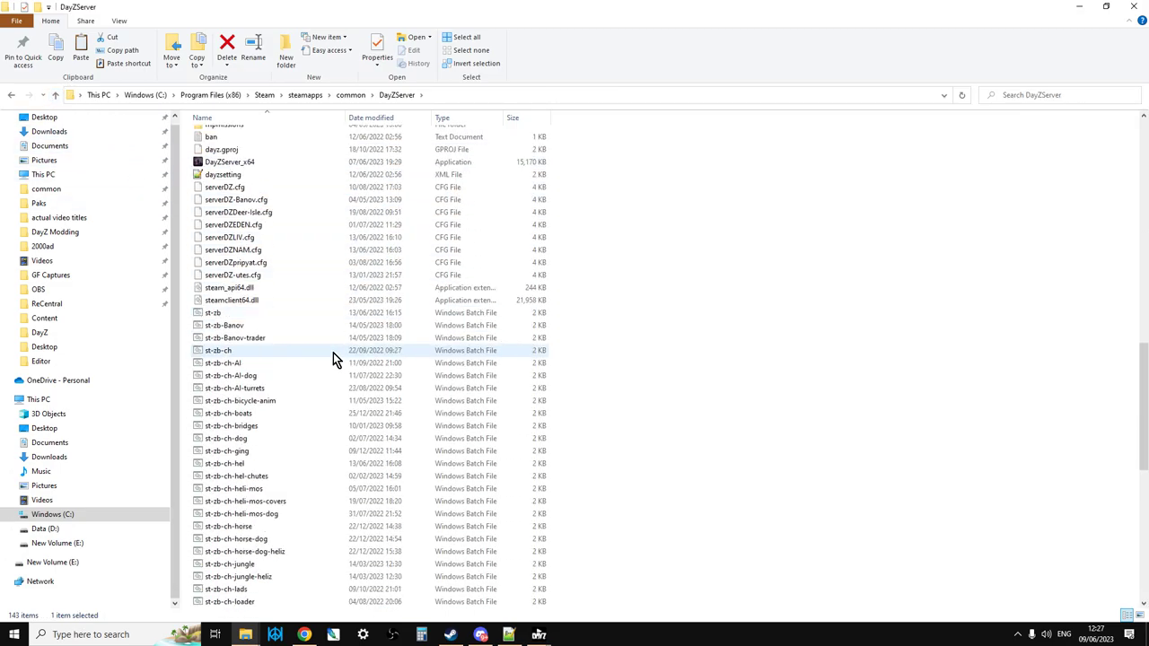
{"action": "scroll", "coordinate": [334, 353], "scroll_direction": "down", "scroll_amount": 2}
{"action": "scroll", "coordinate": [339, 502], "scroll_direction": "down", "scroll_amount": 2}
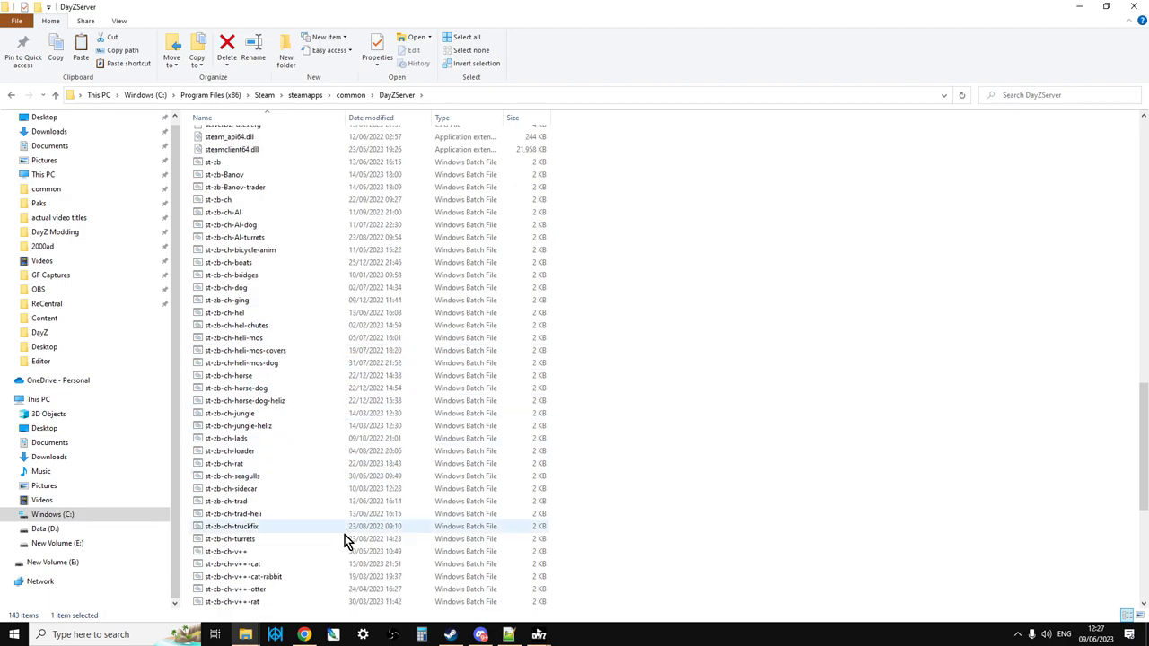
{"action": "double_click", "coordinate": [235, 553]}
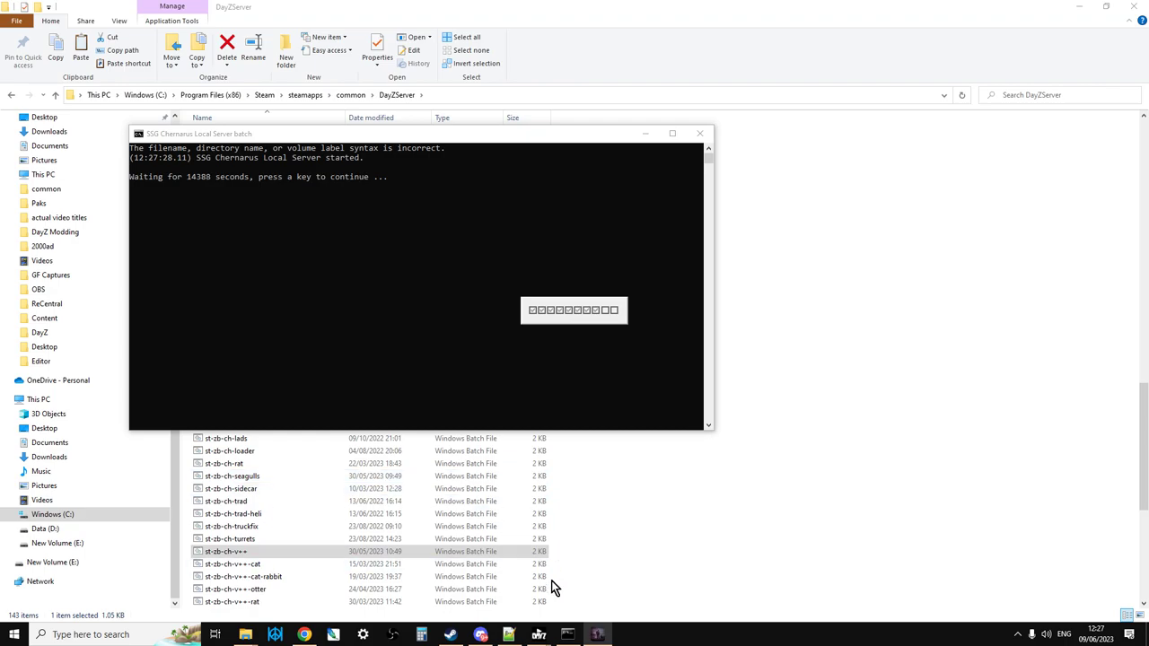
Step: Switch to the DayZ launcher, dismiss the crash report, and refresh the LAN server list
{"action": "mouse_move", "coordinate": [539, 634]}
{"action": "left_click", "coordinate": [491, 538]}
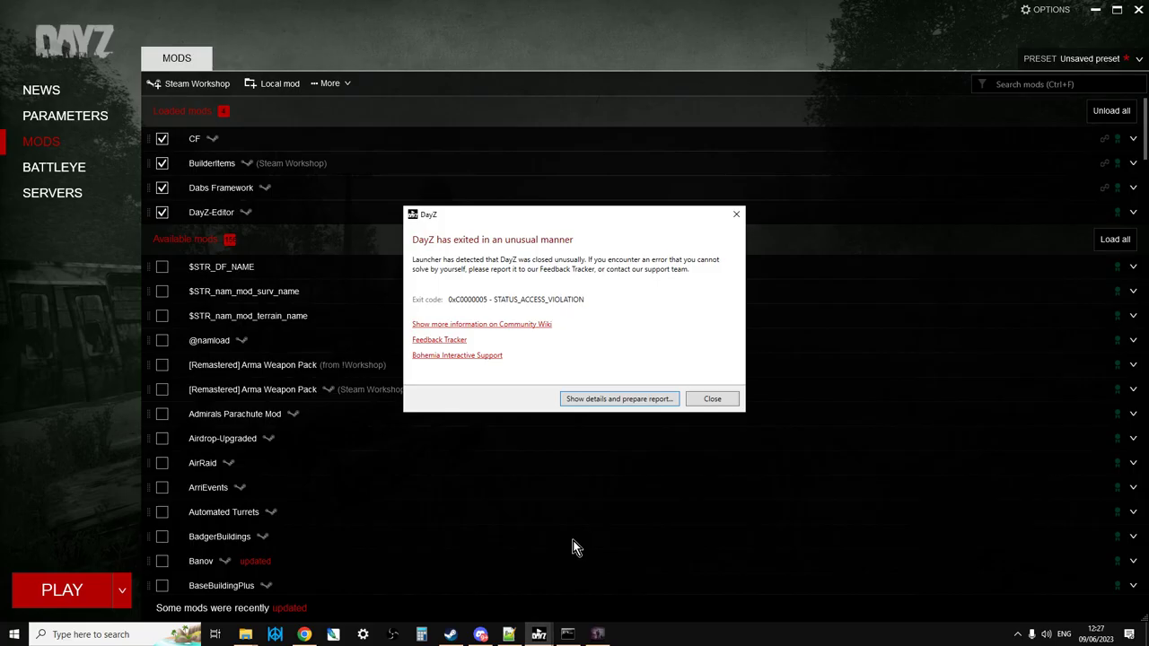
{"action": "left_click", "coordinate": [701, 396]}
{"action": "left_click", "coordinate": [73, 188]}
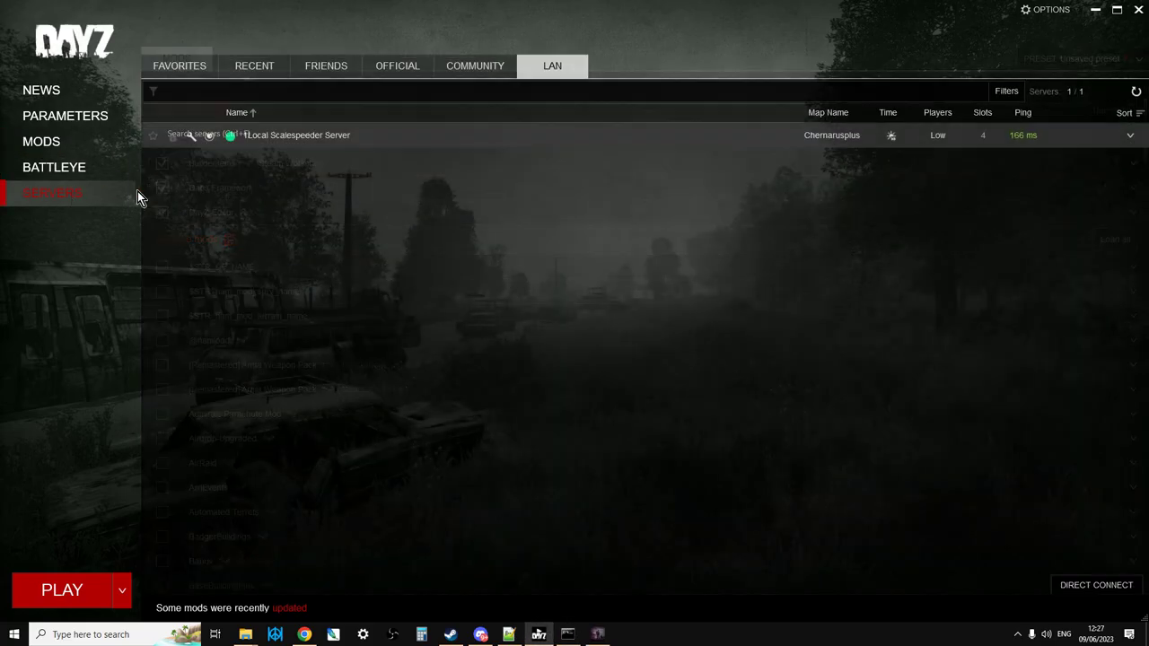
{"action": "left_click", "coordinate": [1137, 83]}
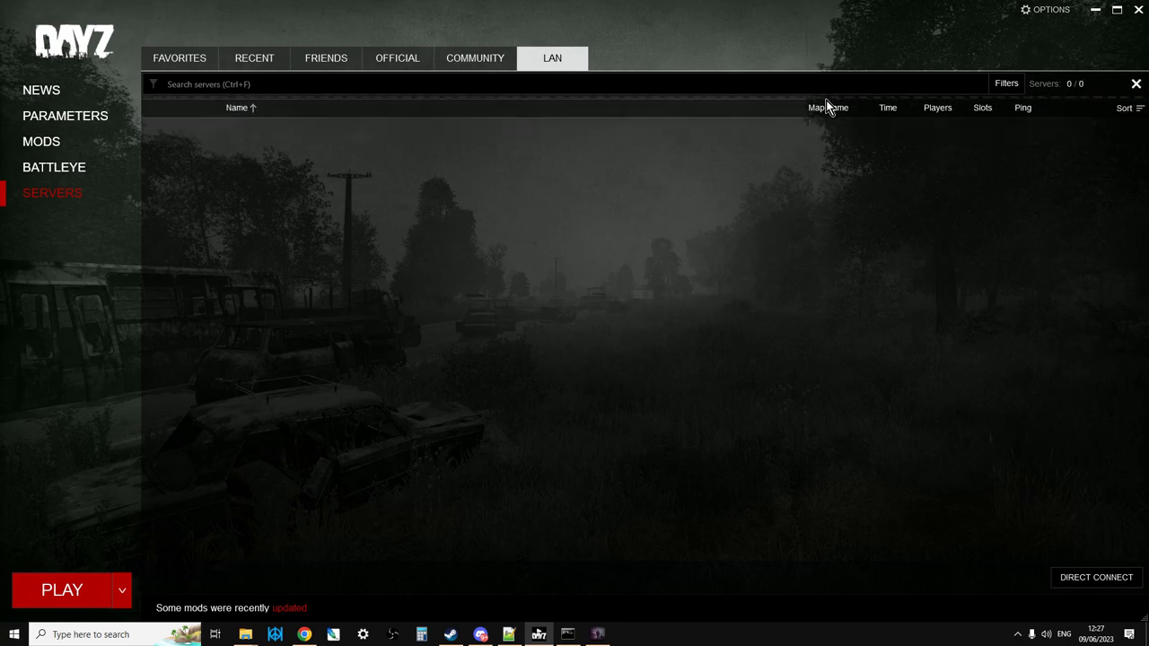
Step: Join 1Local Scalespeeder Server, having the launcher set up the required DLCs and mods
{"action": "left_click", "coordinate": [703, 135]}
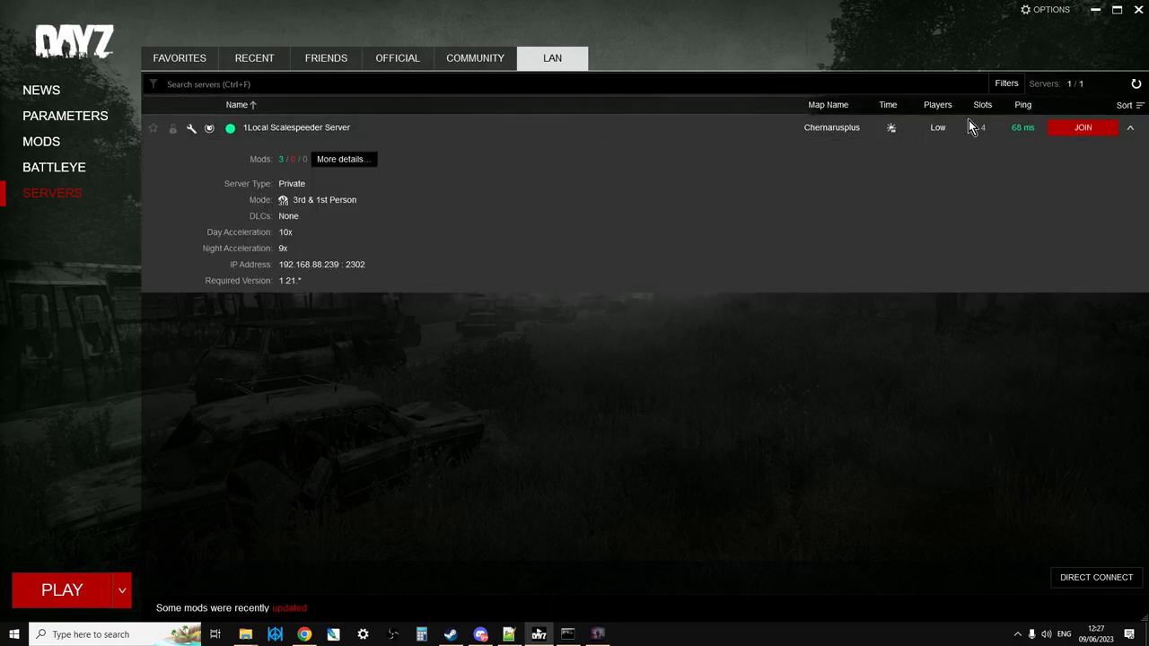
{"action": "left_click", "coordinate": [1073, 132]}
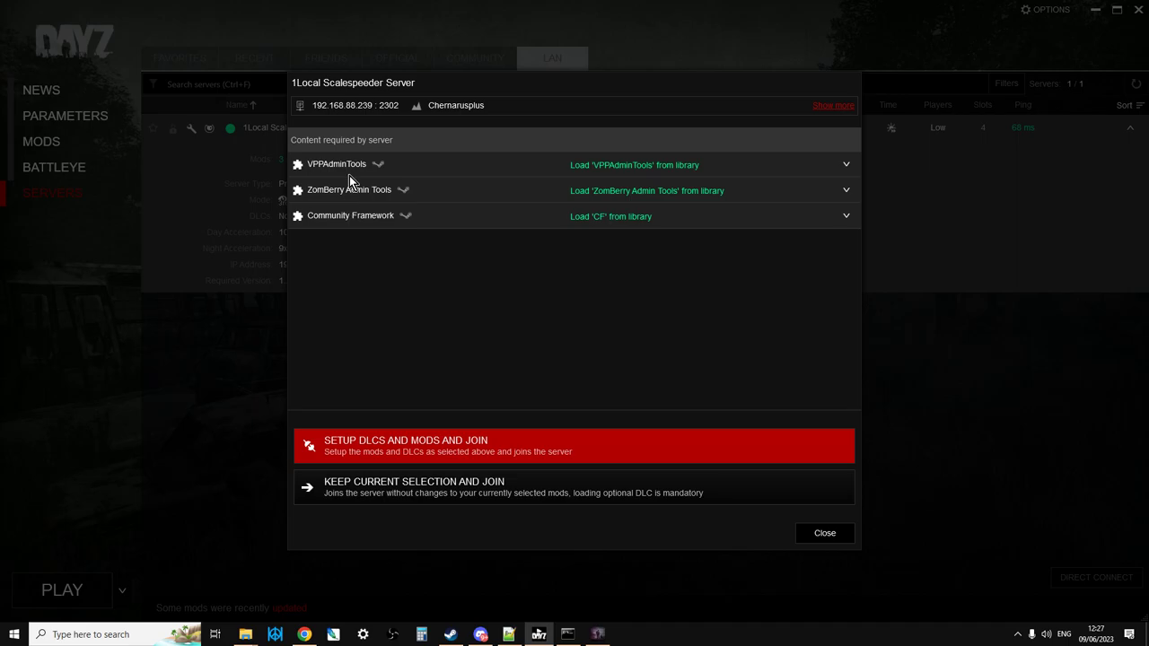
{"action": "left_click", "coordinate": [465, 453]}
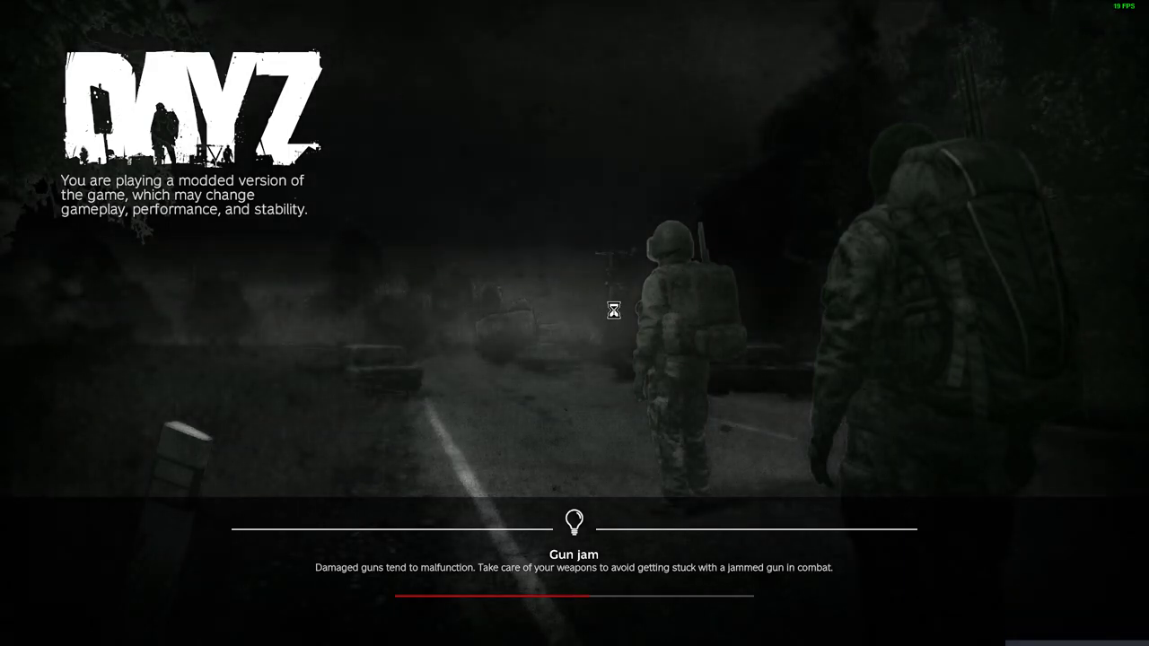
Step: Switch to Notepad++ and examine the Ambush_Kumyrna group's child objects and their relative coordinates in cfgeventgroups.xml
{"action": "key", "text": "alt+Tab"}
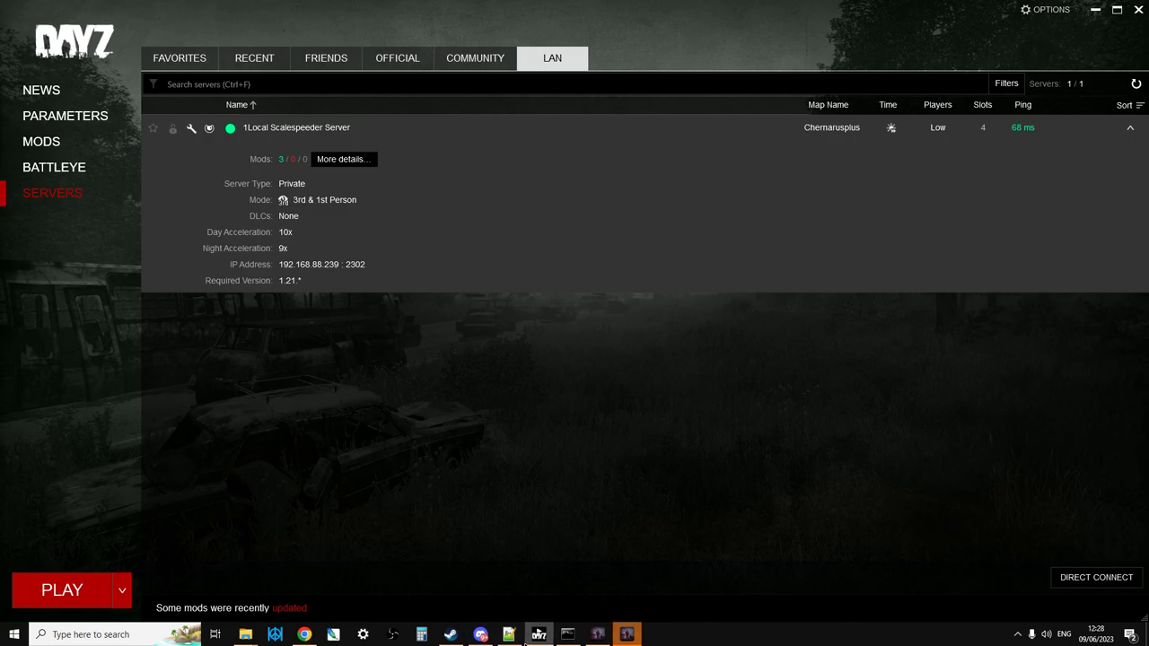
{"action": "left_click", "coordinate": [508, 635]}
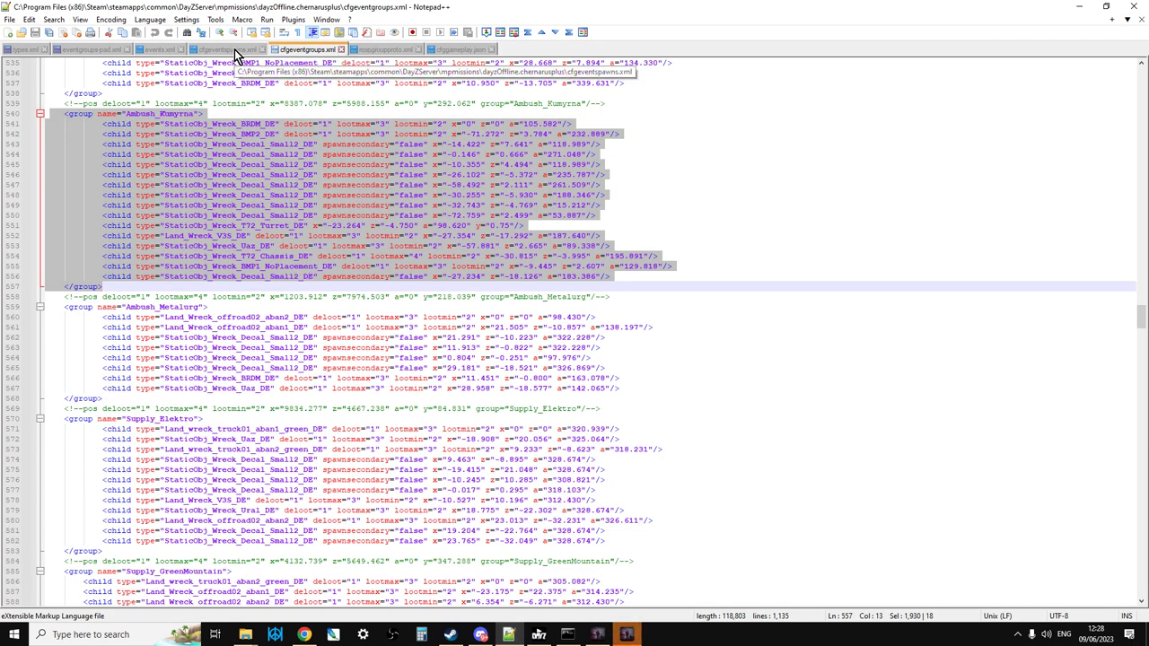
{"action": "left_click", "coordinate": [179, 154]}
{"action": "left_click_drag", "start_coordinate": [58, 115], "coordinate": [287, 286]}
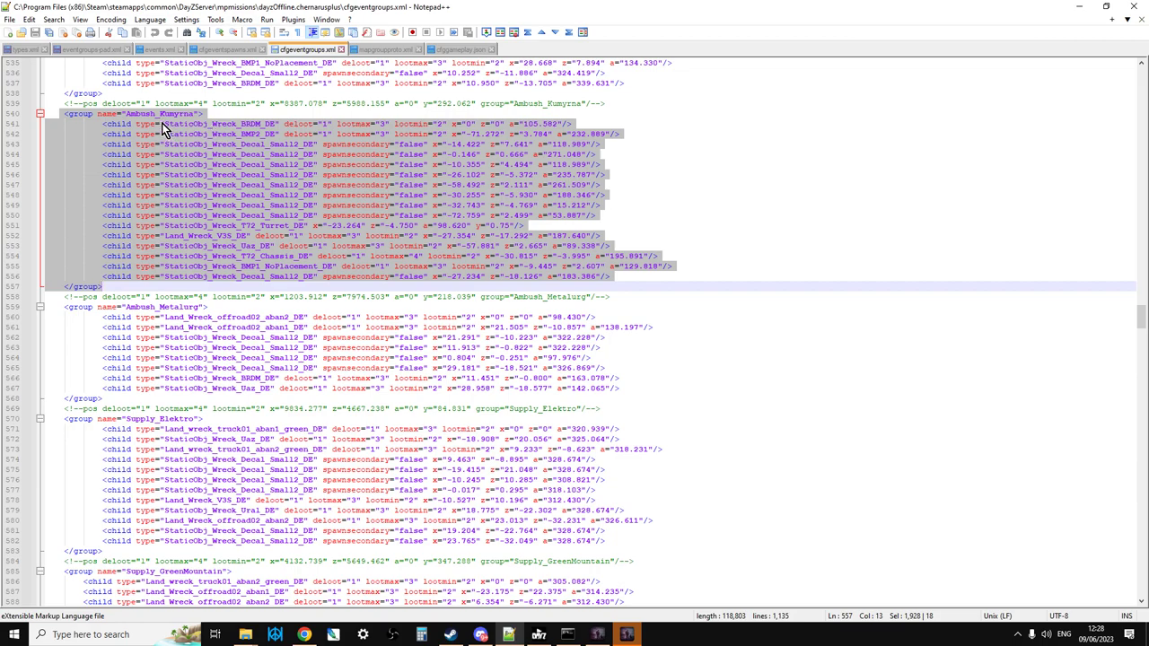
{"action": "left_click", "coordinate": [254, 124]}
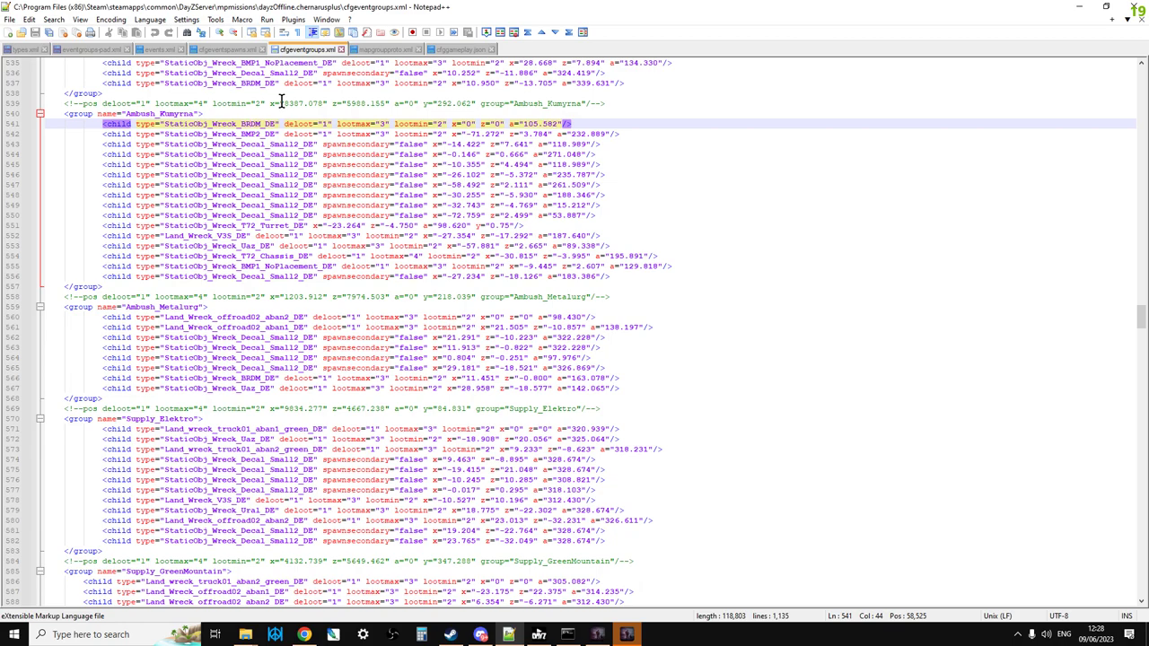
{"action": "left_click_drag", "start_coordinate": [96, 138], "coordinate": [656, 277]}
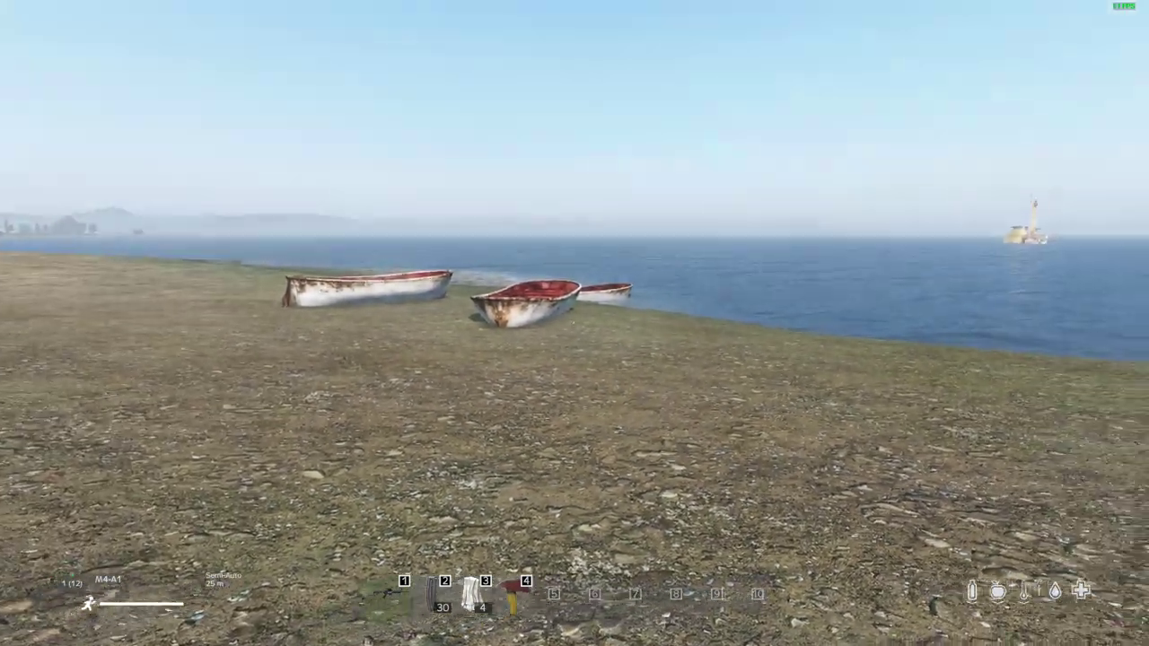
Step: Back in the game, switch the character to third-person view and activate god mode through ZomBerry Admin Tools
{"action": "key", "text": "w"}
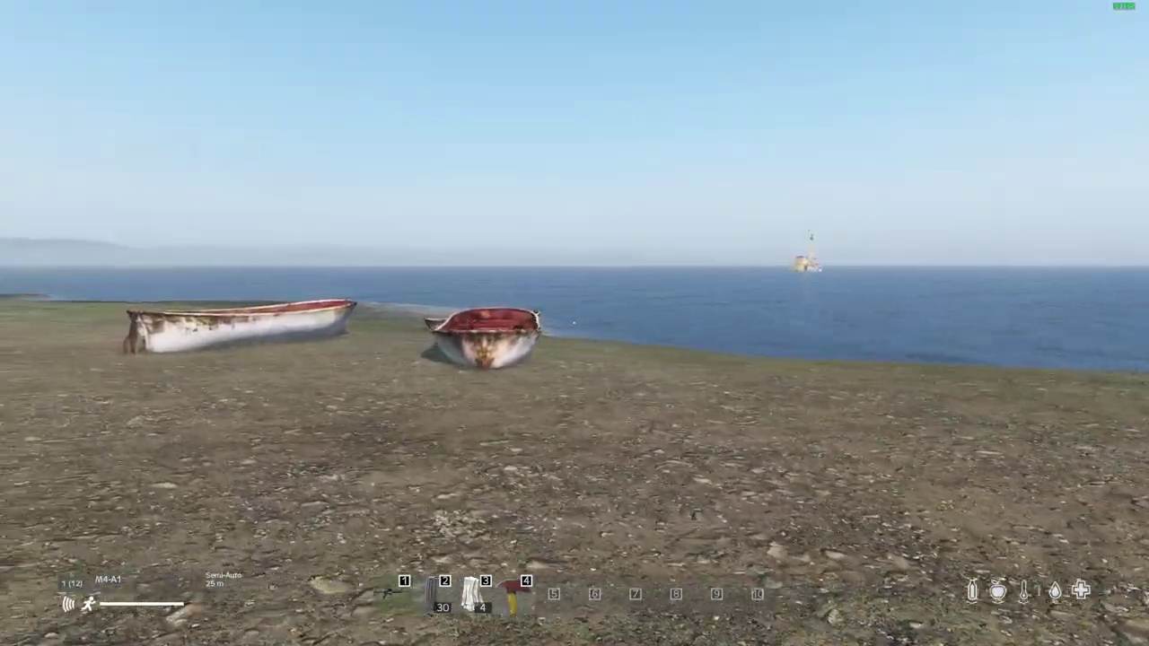
{"action": "key", "text": "Return"}
{"action": "key", "text": "s"}
{"action": "key", "text": "m"}
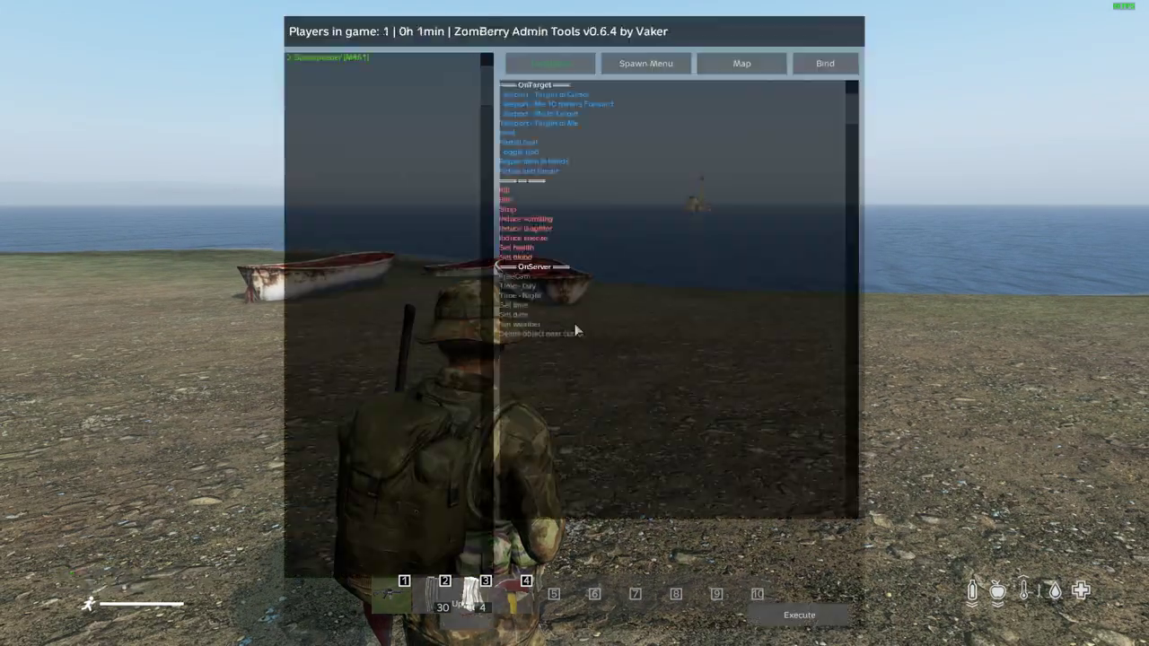
{"action": "double_click", "coordinate": [536, 152]}
{"action": "key", "text": "m"}
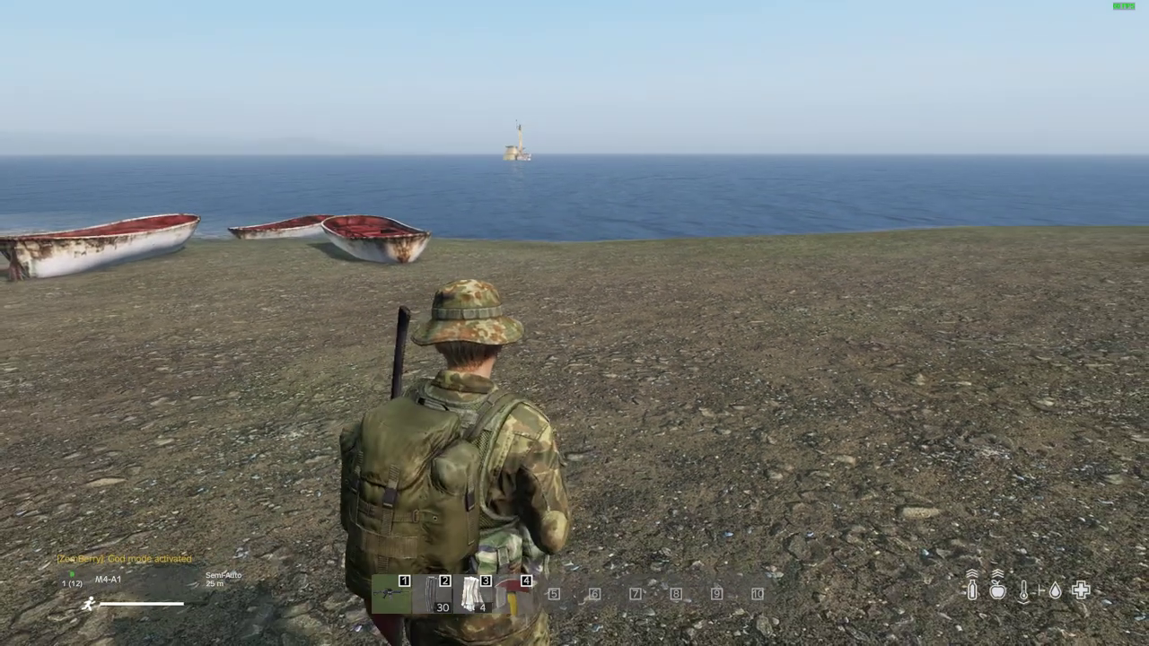
Step: Turn on V++ Admin Tools and load the 2ndshipwreckvpp building set in the Object Builder, accepting the switch of sets
{"action": "key", "text": "End"}
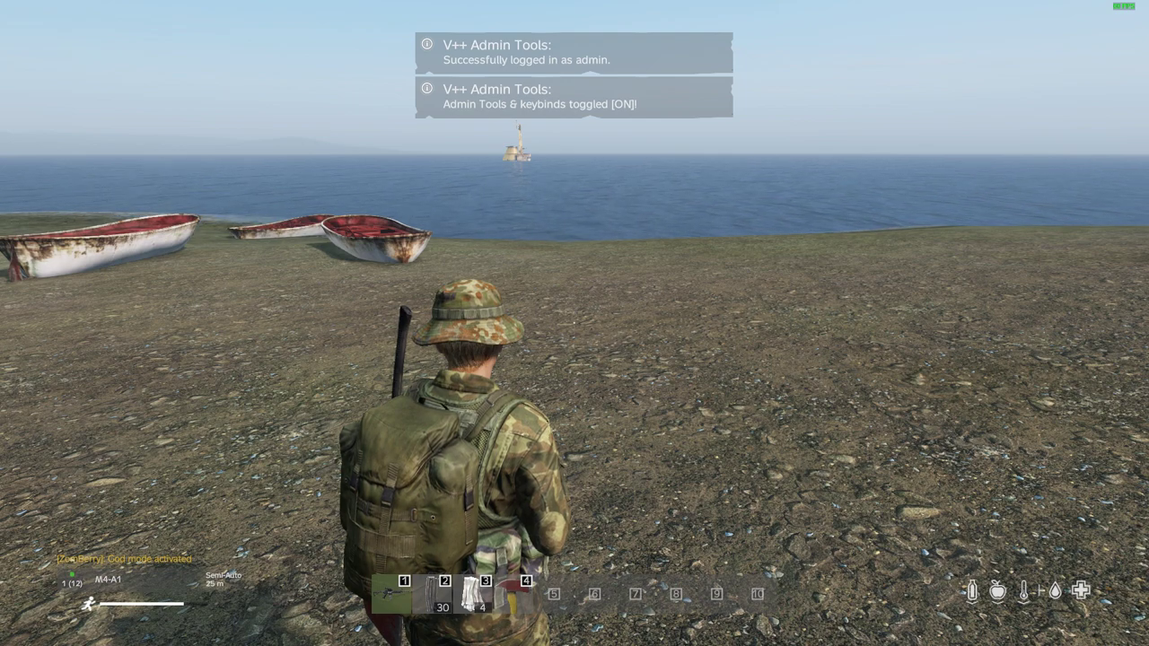
{"action": "key", "text": "y"}
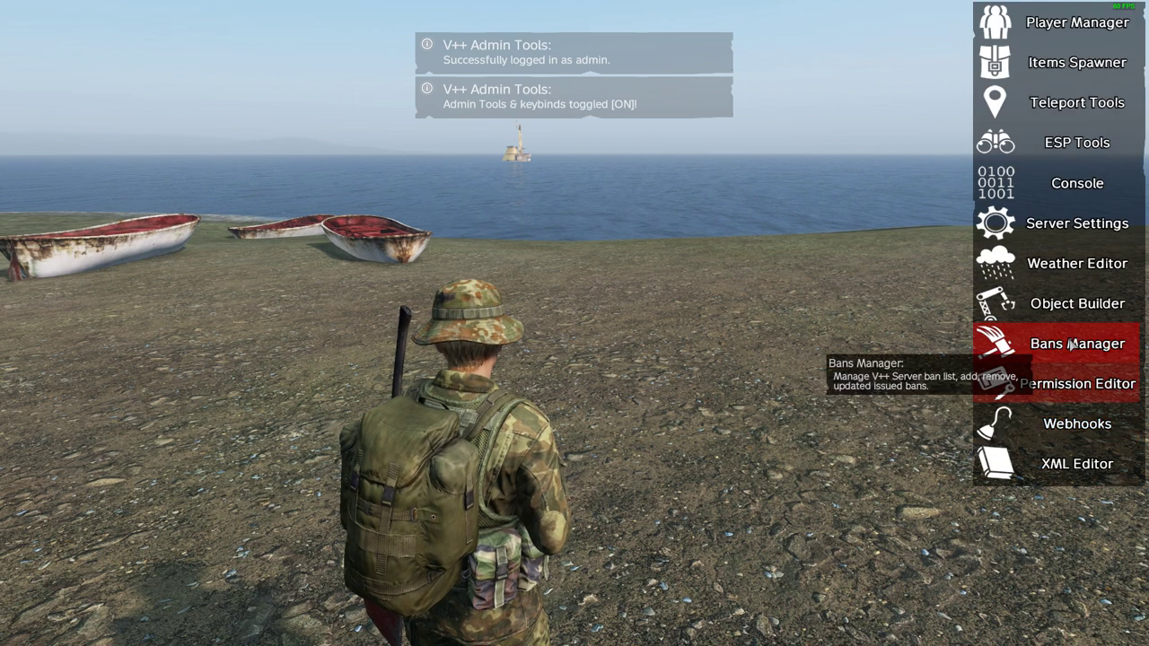
{"action": "left_click", "coordinate": [1026, 304]}
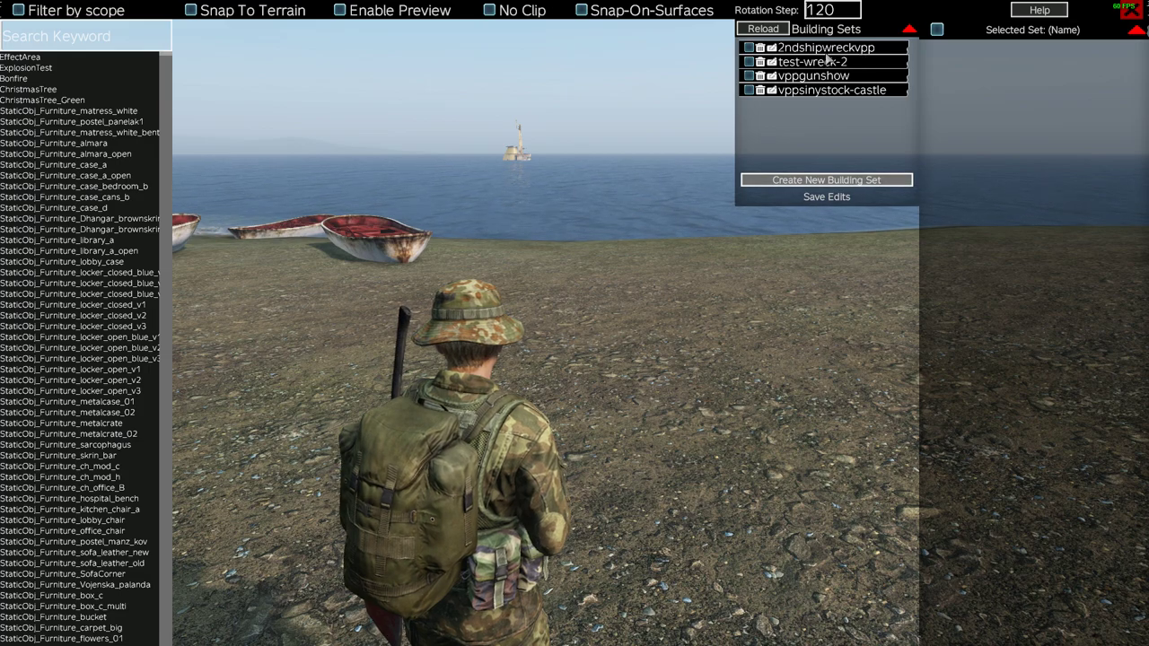
{"action": "left_click", "coordinate": [750, 49]}
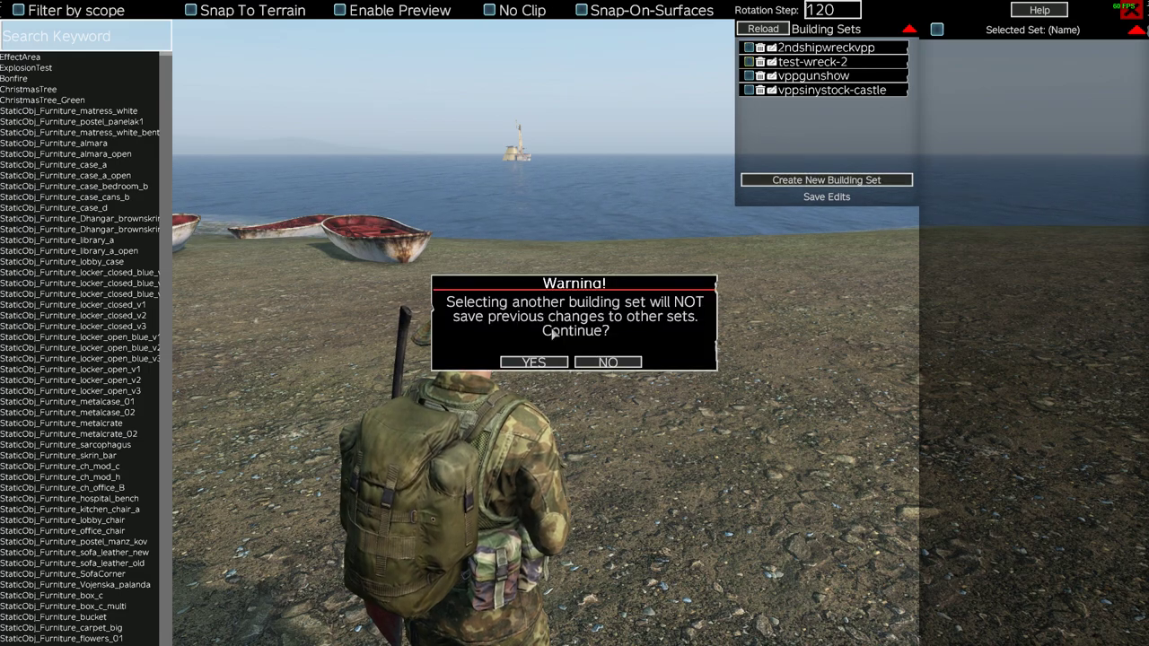
{"action": "left_click", "coordinate": [535, 362]}
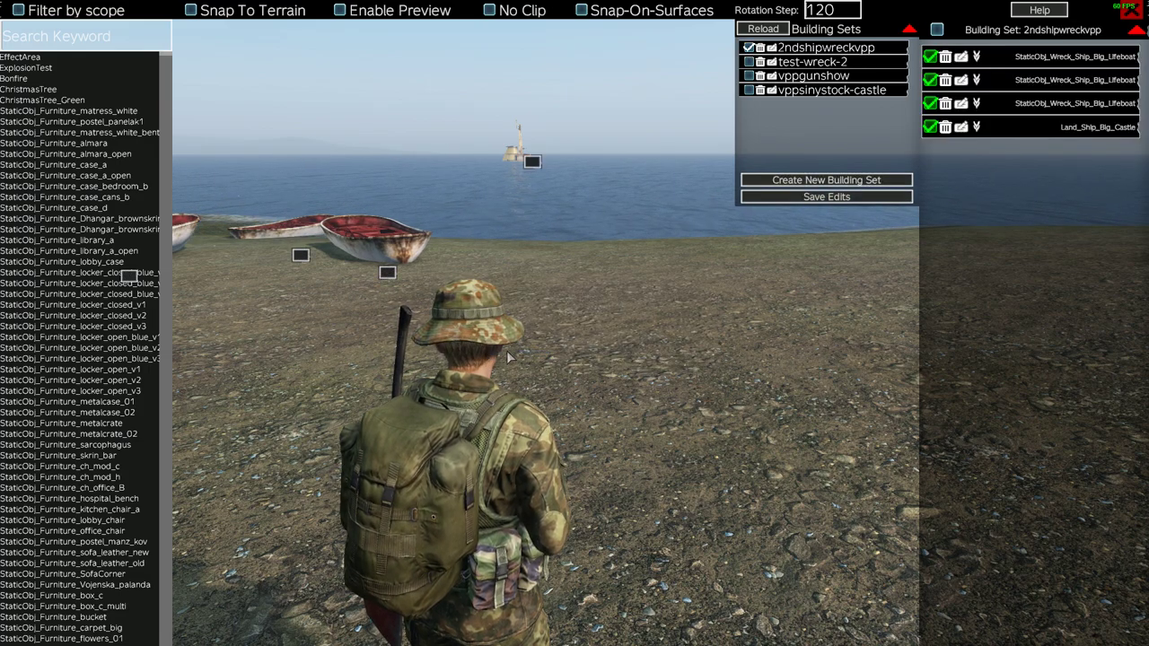
Step: Enter the free camera and view the beached lifeboats and the offshore ship from above
{"action": "key", "text": "space"}
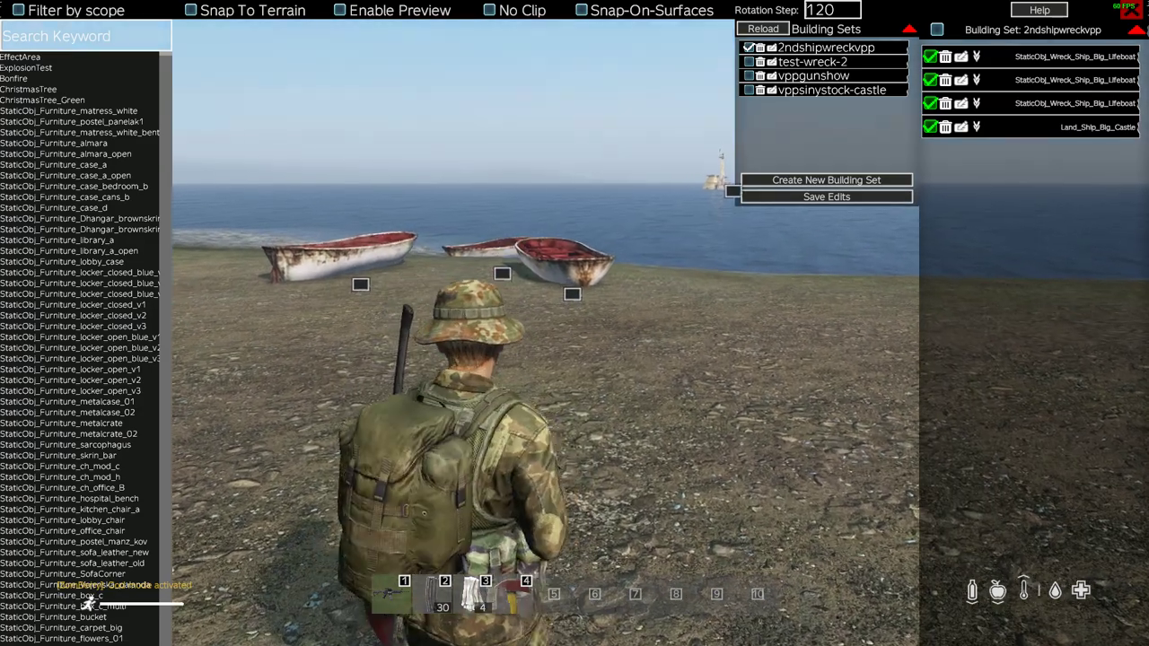
{"action": "key", "text": "Insert"}
{"action": "key", "text": "w"}
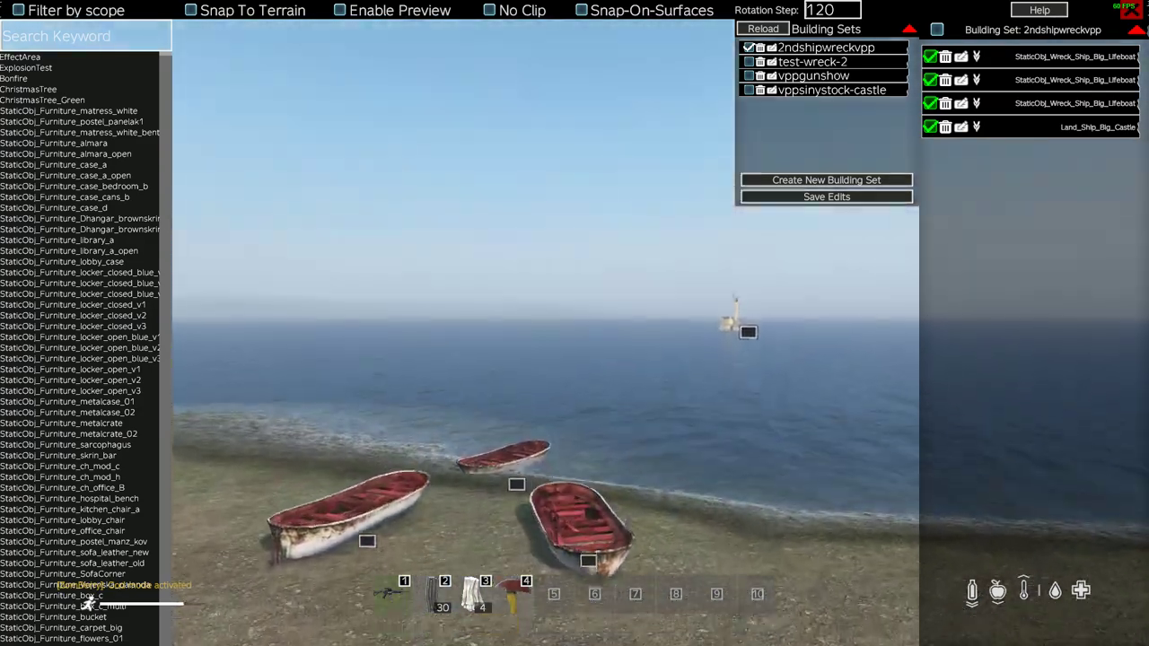
{"action": "key", "text": "s"}
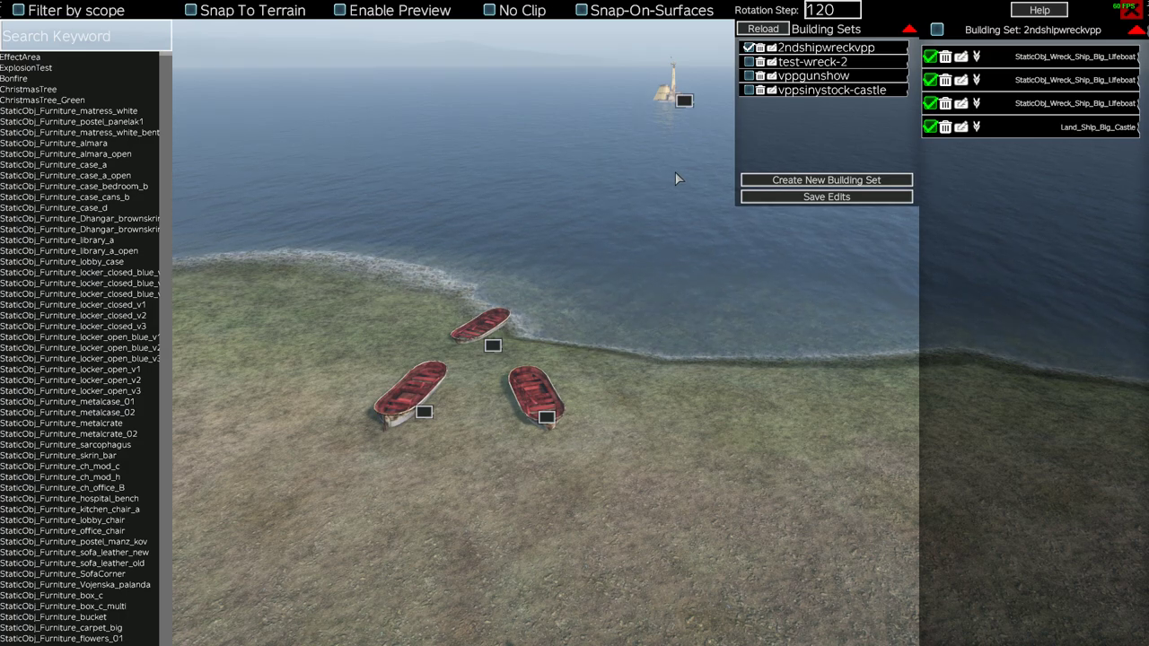
Step: Select the three StaticObj_Wreck_Ship_Big_Lifeboat objects and Land_Ship_Big_Castle in the building set
{"action": "left_click", "coordinate": [1024, 58]}
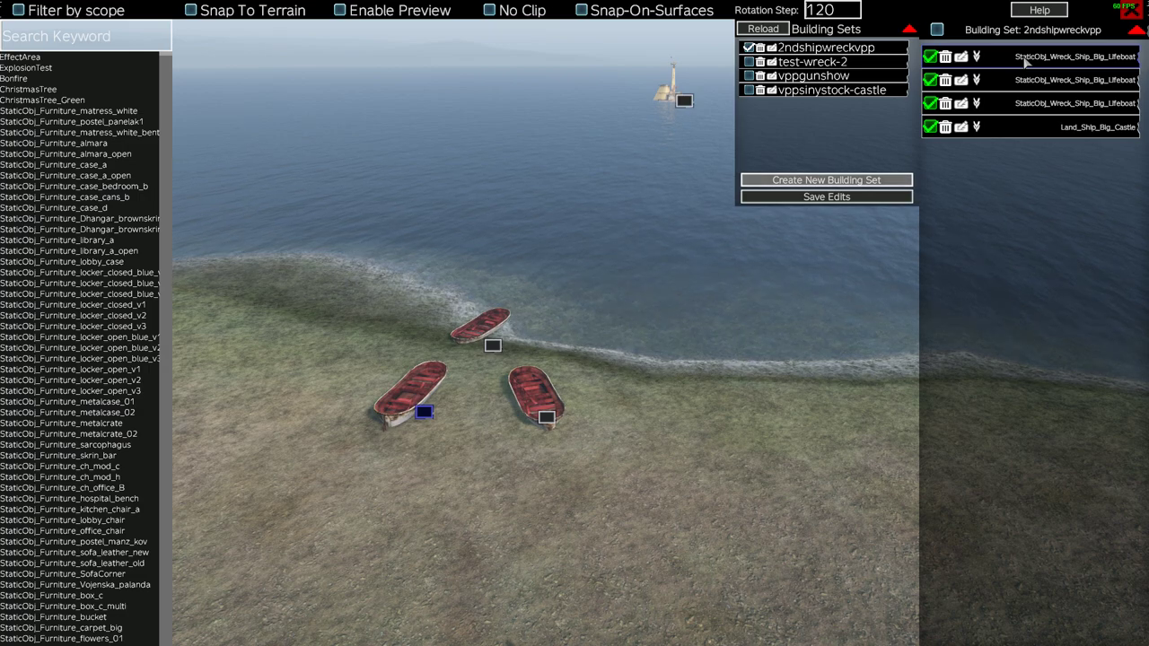
{"action": "left_click", "coordinate": [997, 86], "text": "ctrl"}
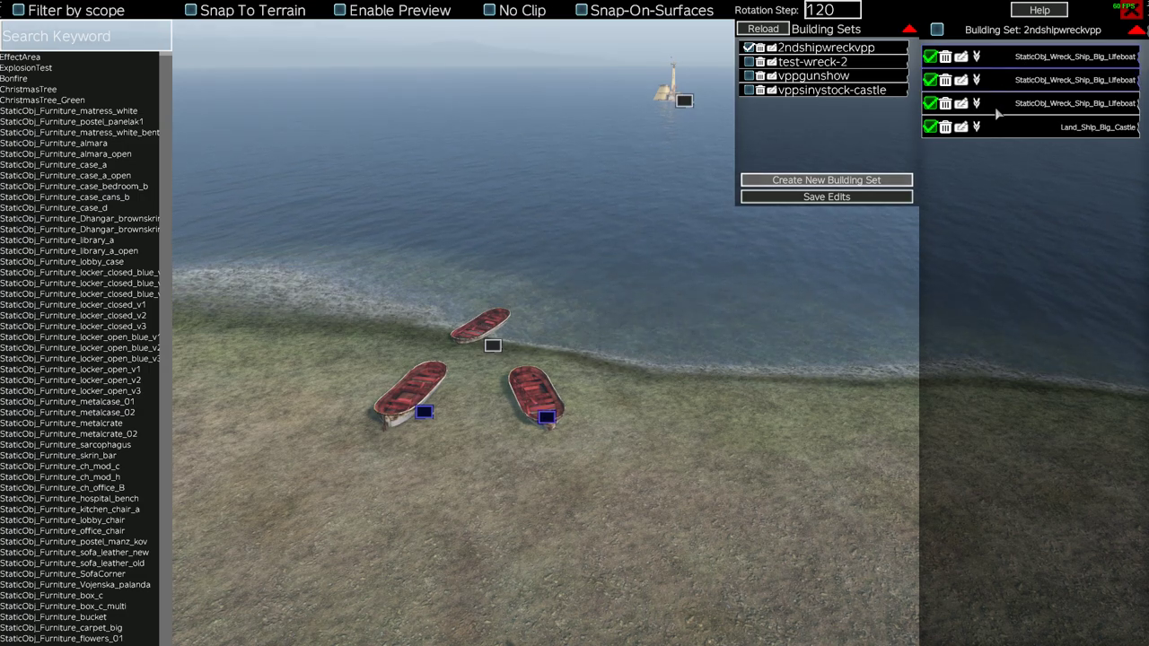
{"action": "left_click", "coordinate": [997, 109], "text": "ctrl"}
{"action": "left_click", "coordinate": [996, 130], "text": "ctrl"}
{"action": "left_click", "coordinate": [977, 126]}
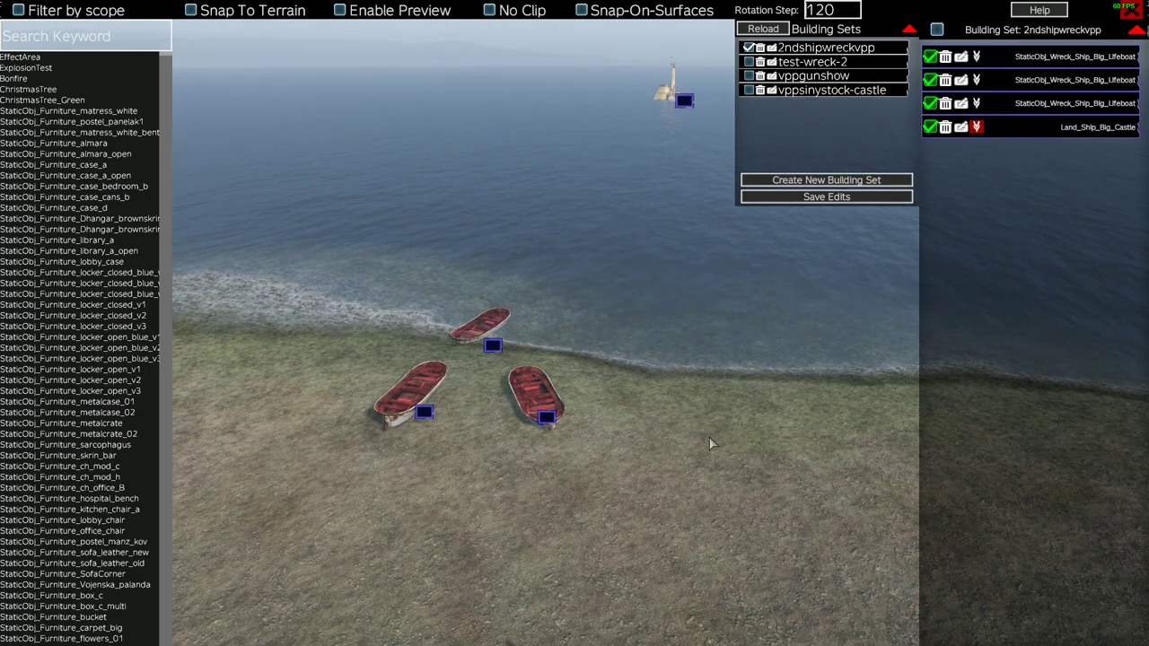
Step: Select only Land_Ship_Big_Castle, leave the free camera, and move the ship section closer to the shore
{"action": "left_click", "coordinate": [1045, 123]}
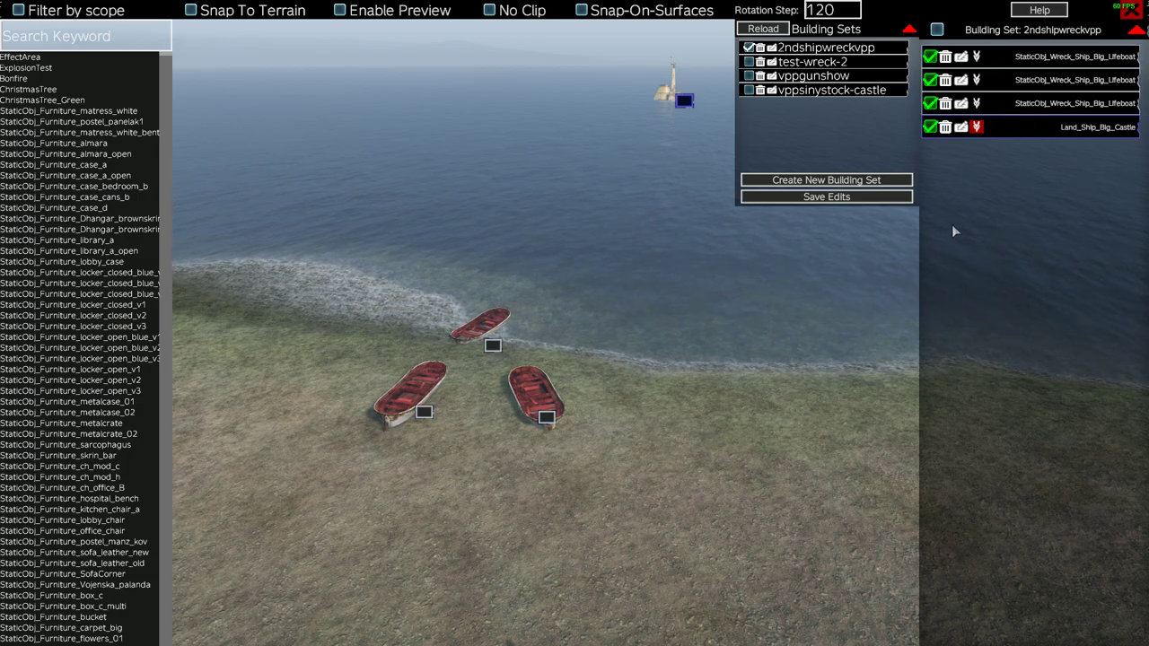
{"action": "right_click", "coordinate": [630, 506]}
{"action": "key", "text": "Insert"}
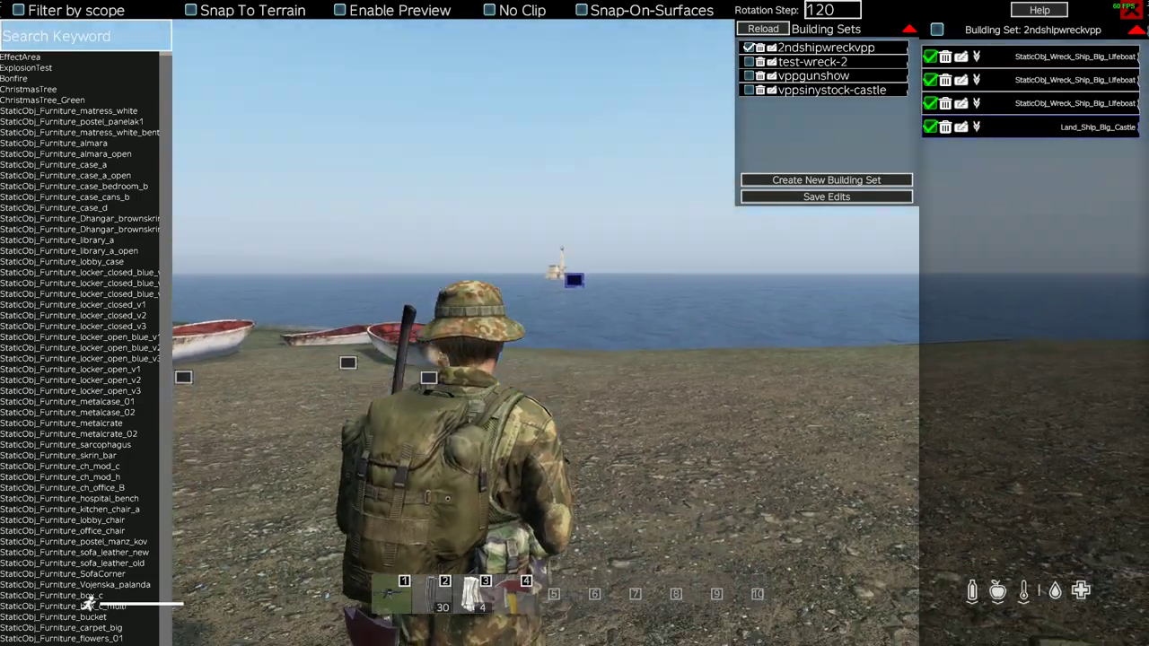
{"action": "right_click", "coordinate": [530, 307]}
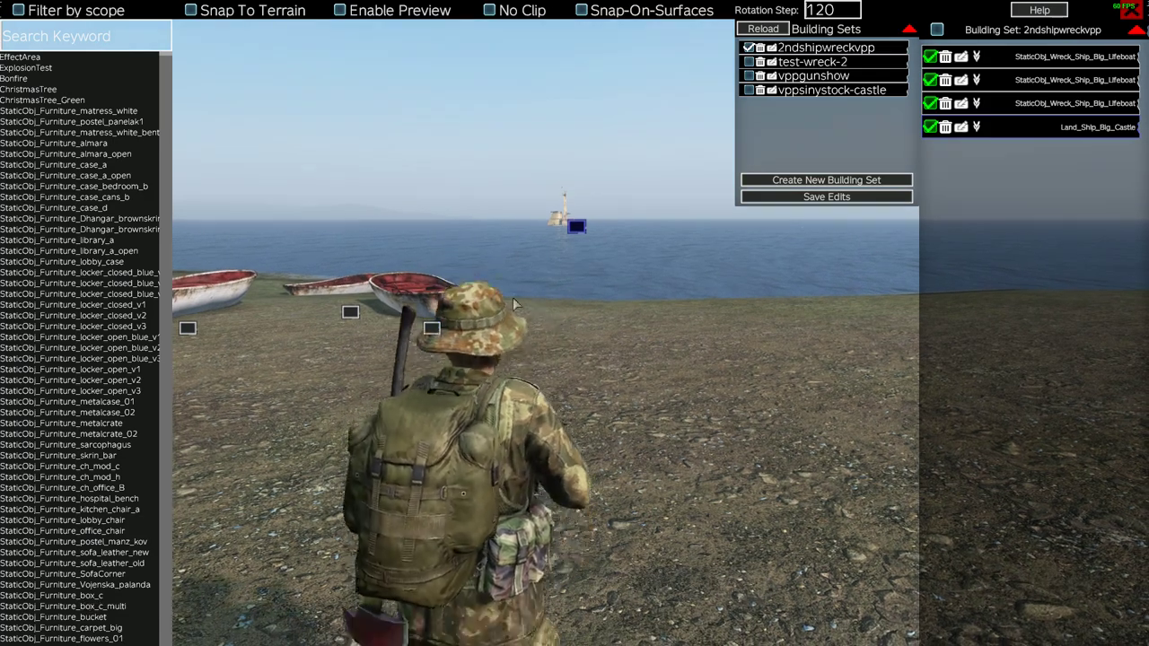
{"action": "middle_click", "coordinate": [342, 257]}
{"action": "left_click_drag", "start_coordinate": [341, 258], "coordinate": [547, 232]}
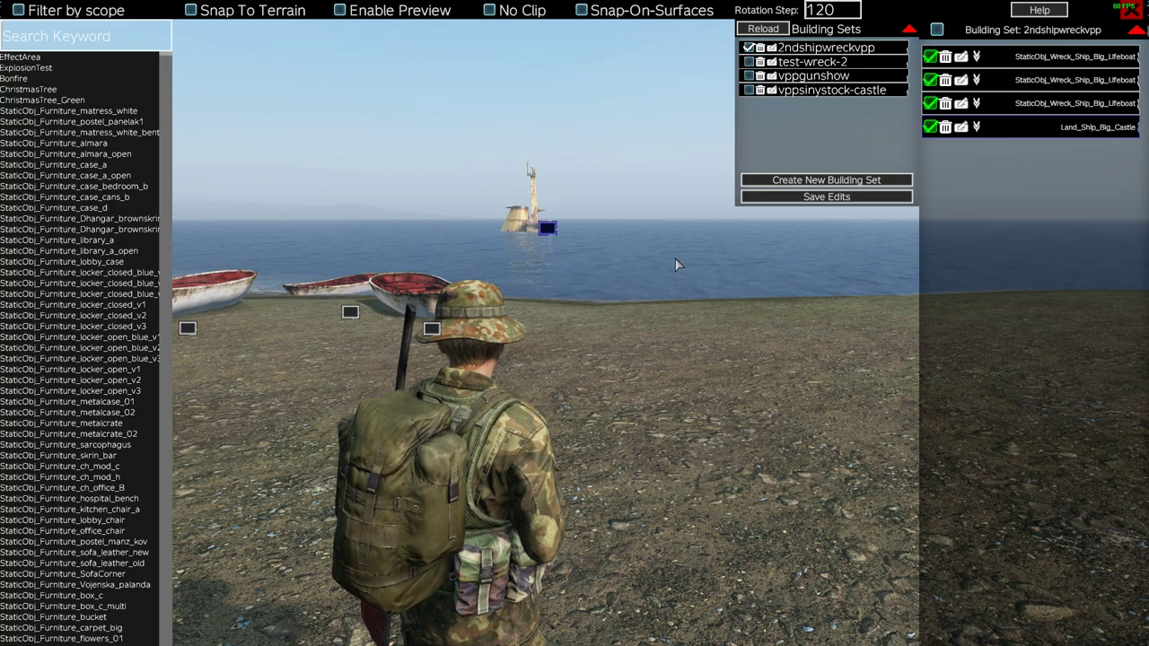
Step: Select the three StaticObj_Wreck_Ship_Big_Lifeboat objects together with Land_Ship_Big_Castle and copy them to the clipboard in XML eventgroups format
{"action": "left_click", "coordinate": [977, 80]}
{"action": "left_click", "coordinate": [1011, 85], "text": "ctrl"}
{"action": "left_click", "coordinate": [995, 108], "text": "ctrl"}
{"action": "left_click", "coordinate": [994, 131], "text": "ctrl"}
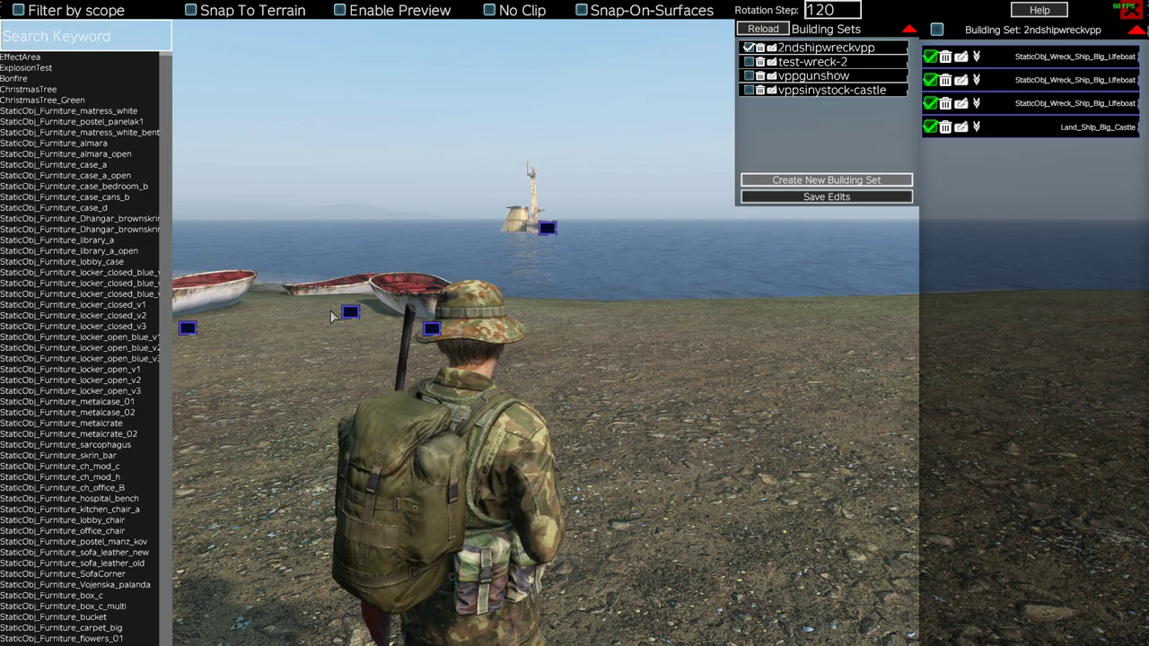
{"action": "key", "text": "ctrl+x"}
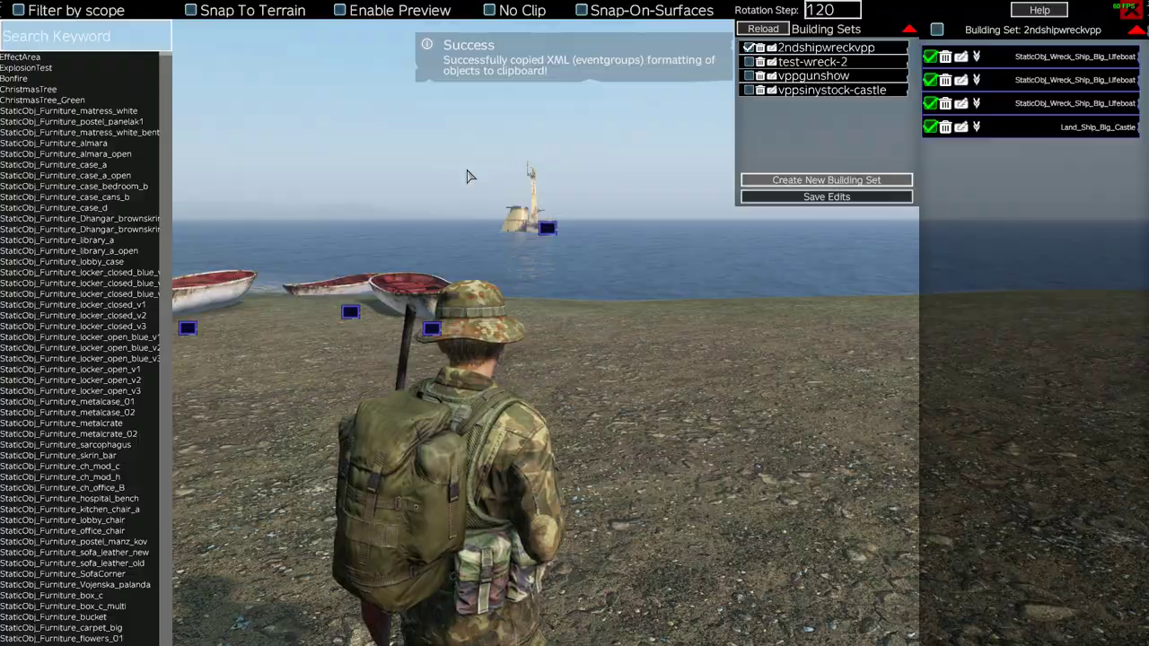
Step: Switch to Notepad++ and replace the old shipwreck group at the end of eventgroups-pad.xml with the copied XML
{"action": "key", "text": "alt+Tab"}
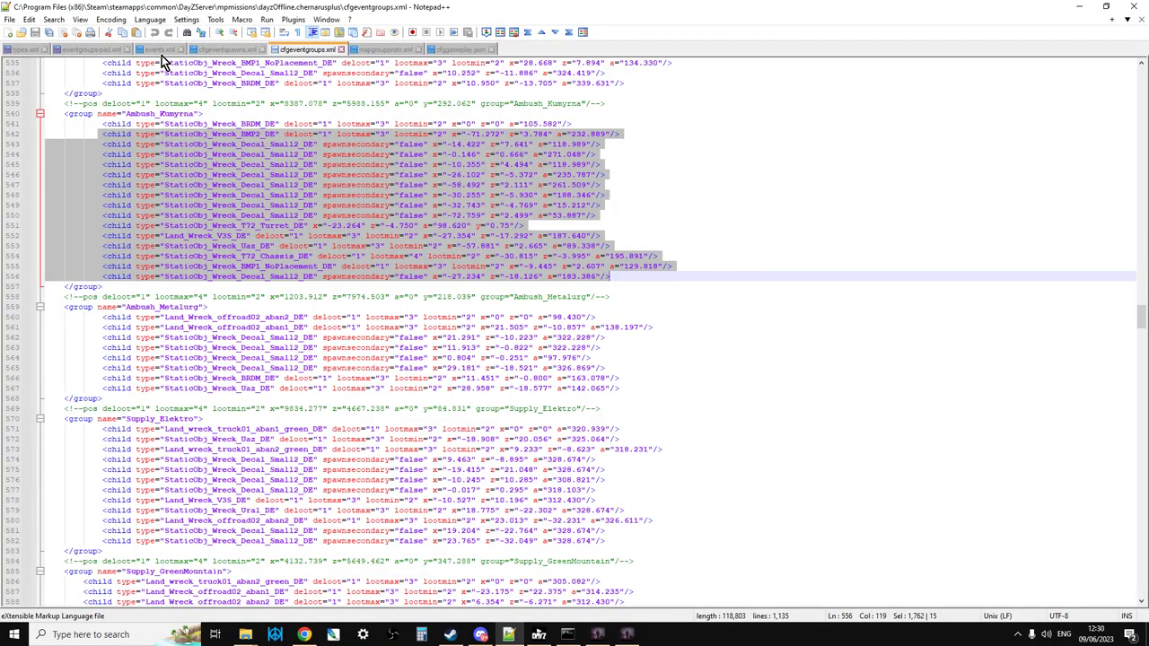
{"action": "left_click", "coordinate": [100, 50]}
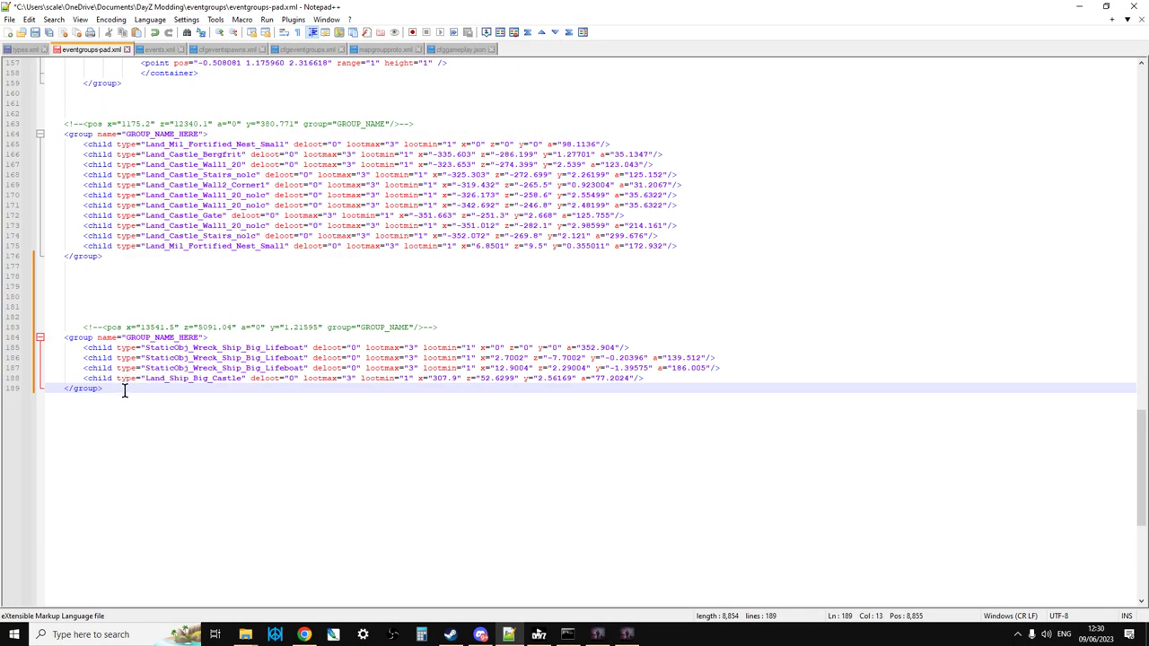
{"action": "left_click_drag", "start_coordinate": [111, 388], "coordinate": [54, 307]}
{"action": "right_click", "coordinate": [66, 337]}
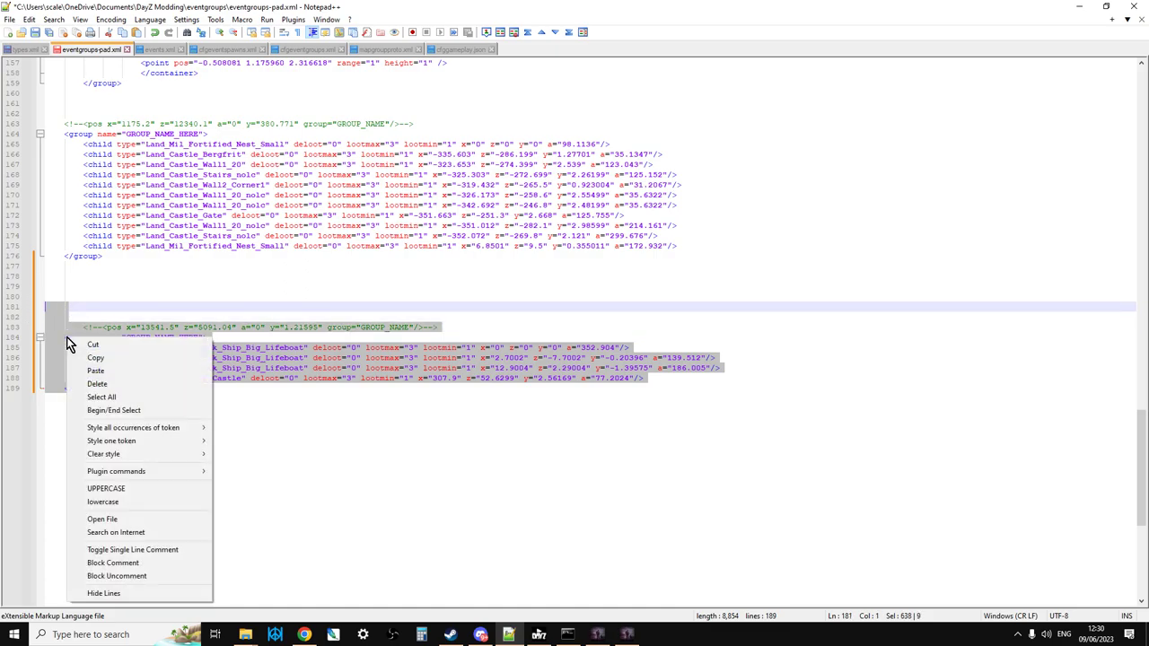
{"action": "left_click", "coordinate": [115, 372]}
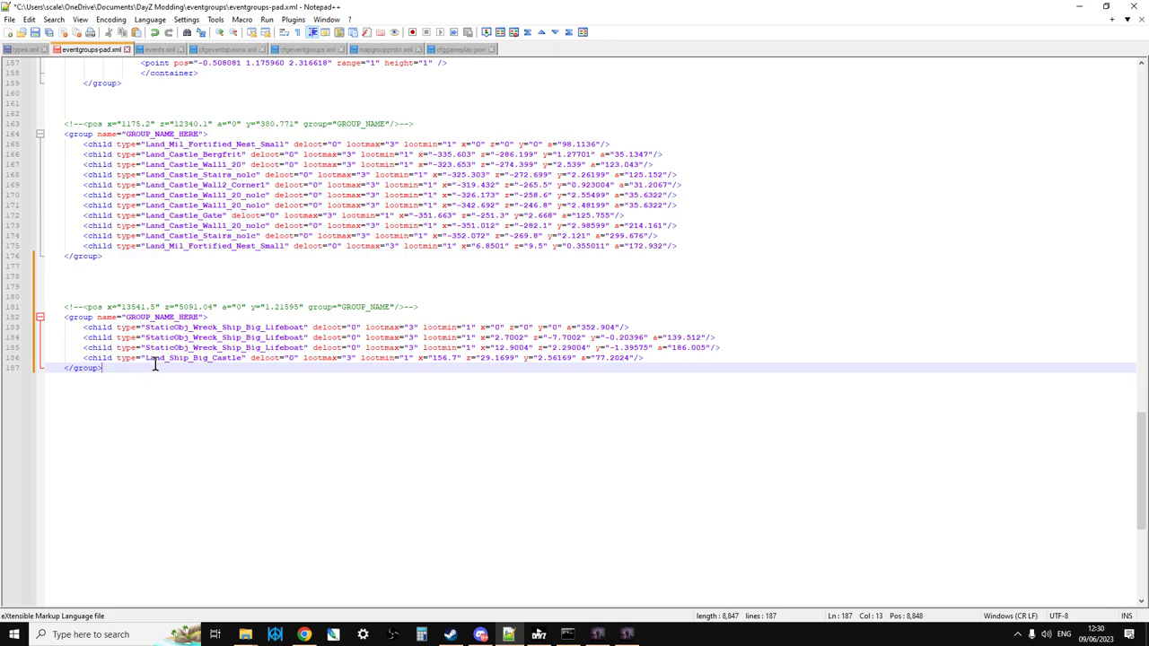
Step: Examine the pasted shipwreck group's position comment, lifeboat and ship child entries, and the extent of the whole group block
{"action": "left_click_drag", "start_coordinate": [117, 368], "coordinate": [57, 308]}
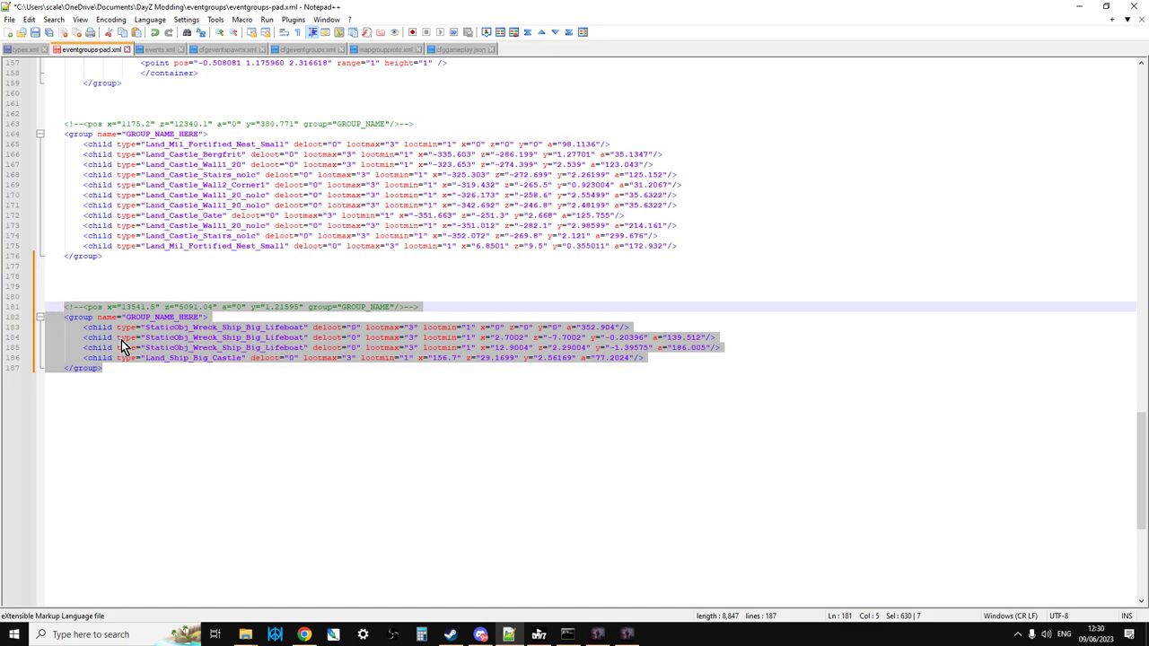
{"action": "left_click", "coordinate": [132, 314]}
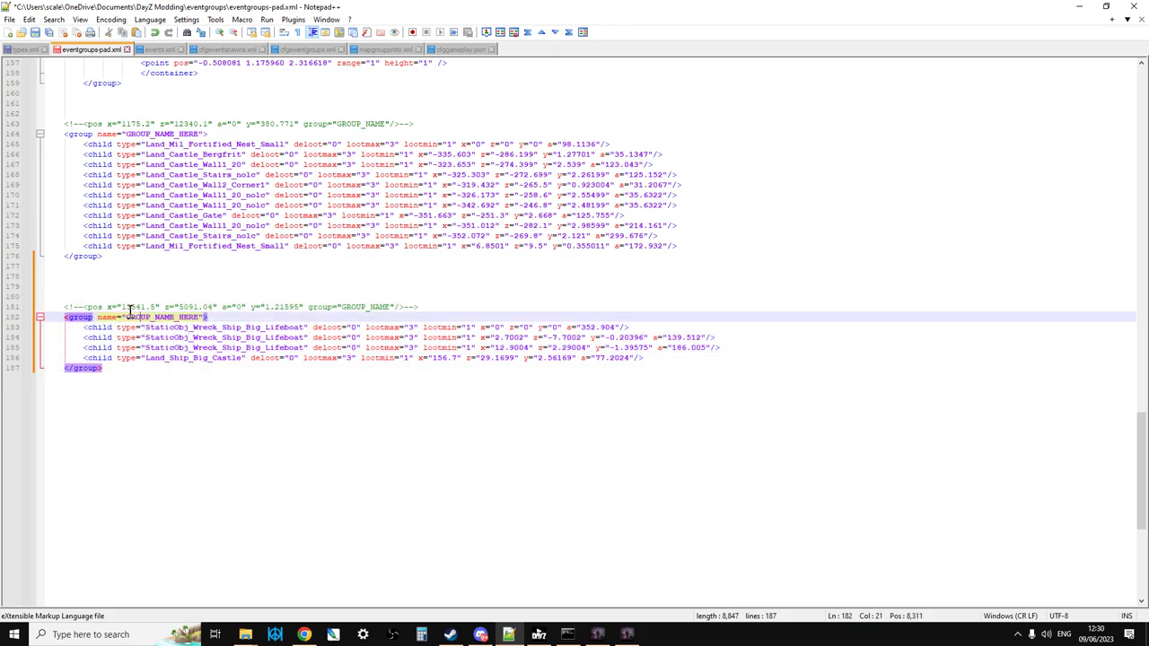
{"action": "left_click_drag", "start_coordinate": [107, 307], "coordinate": [212, 306]}
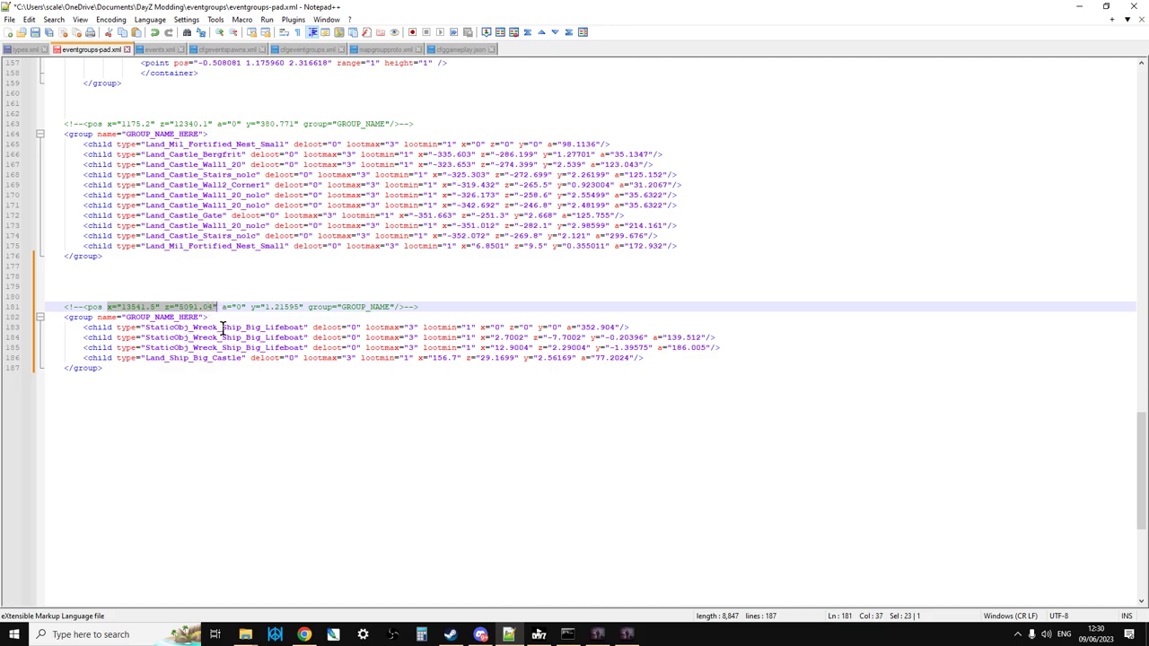
{"action": "left_click", "coordinate": [221, 328]}
{"action": "left_click_drag", "start_coordinate": [310, 330], "coordinate": [154, 330]}
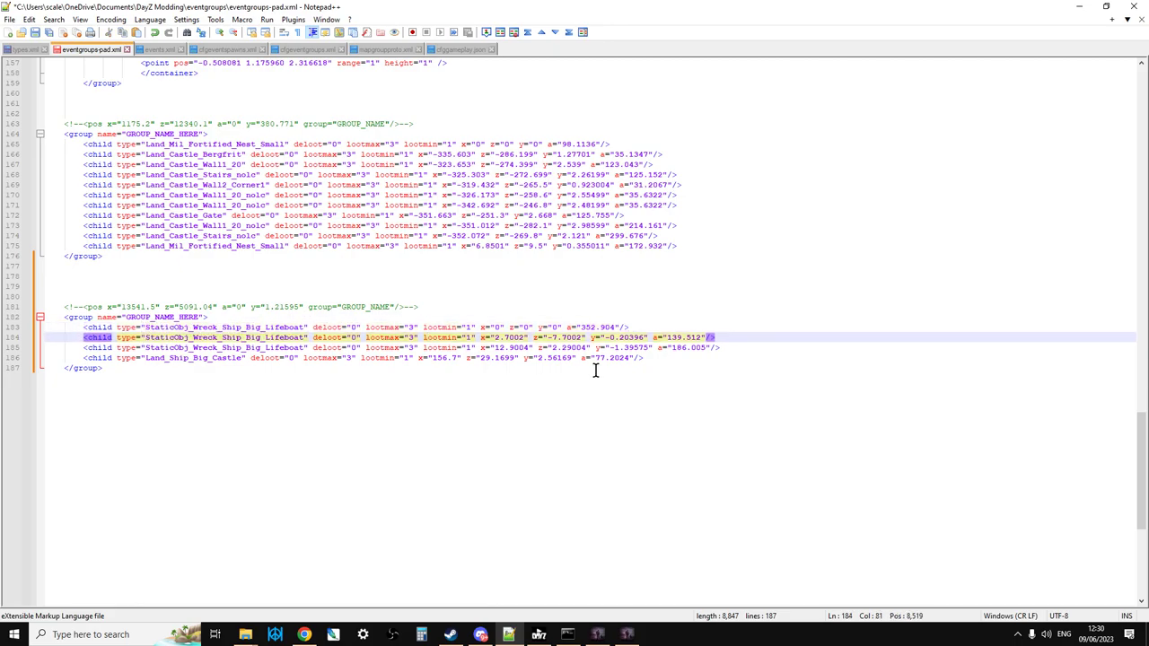
{"action": "left_click_drag", "start_coordinate": [121, 368], "coordinate": [52, 316]}
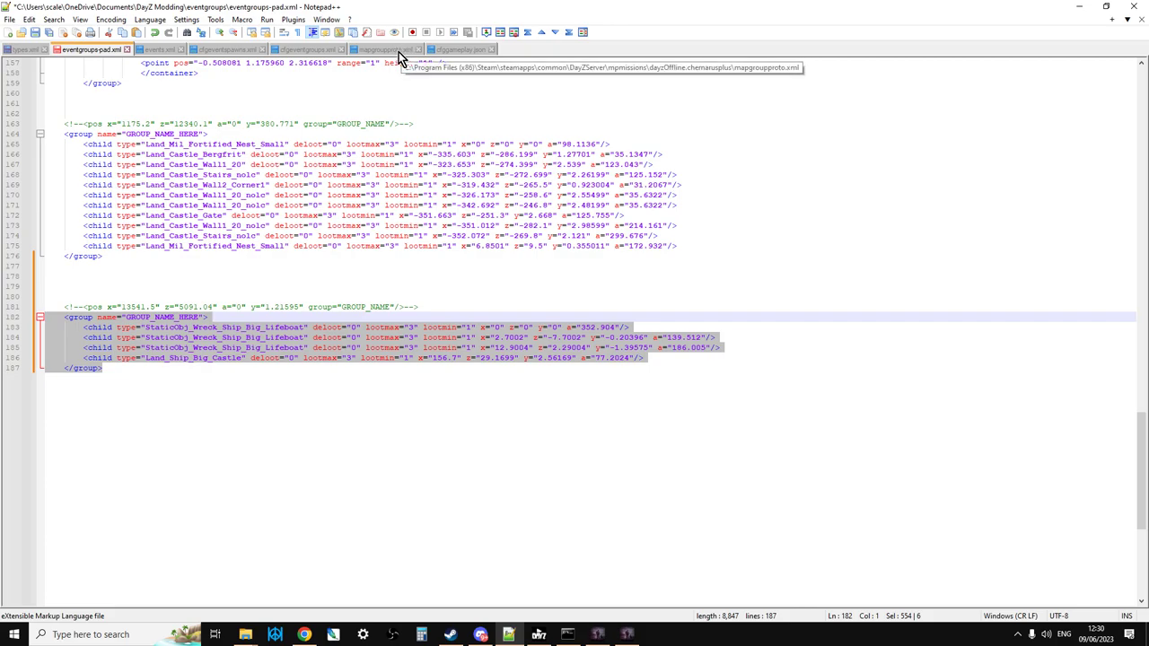
{"action": "left_click", "coordinate": [216, 369]}
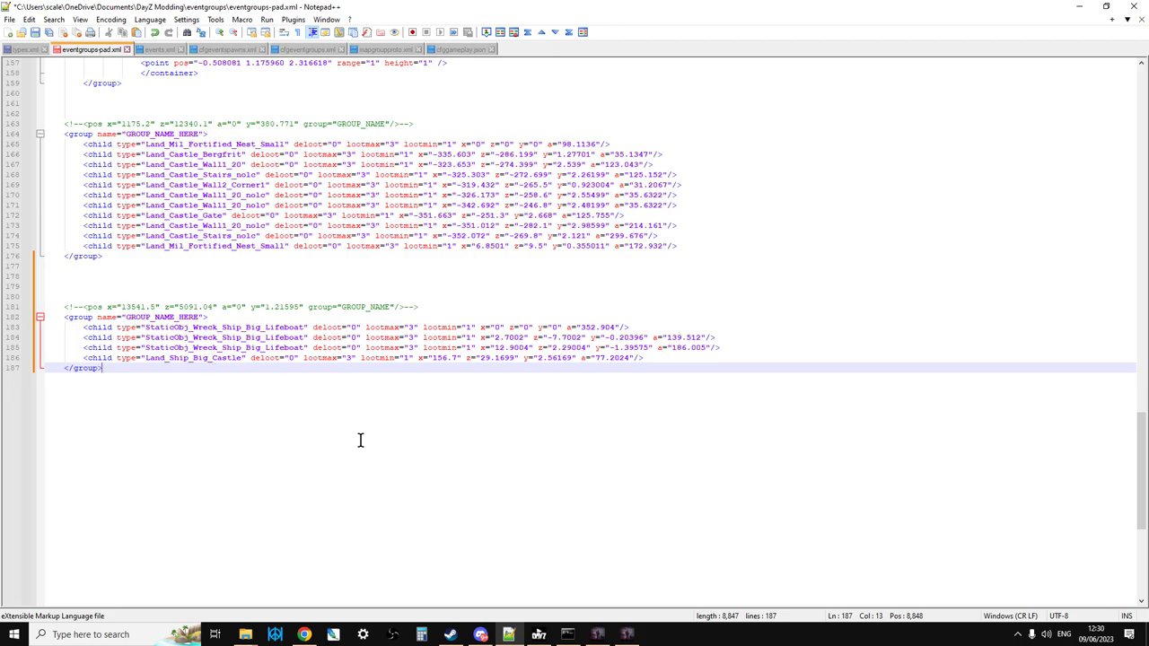
Step: Switch back to DayZ, then close the Object Builder and the admin tools menu
{"action": "left_click", "coordinate": [627, 636]}
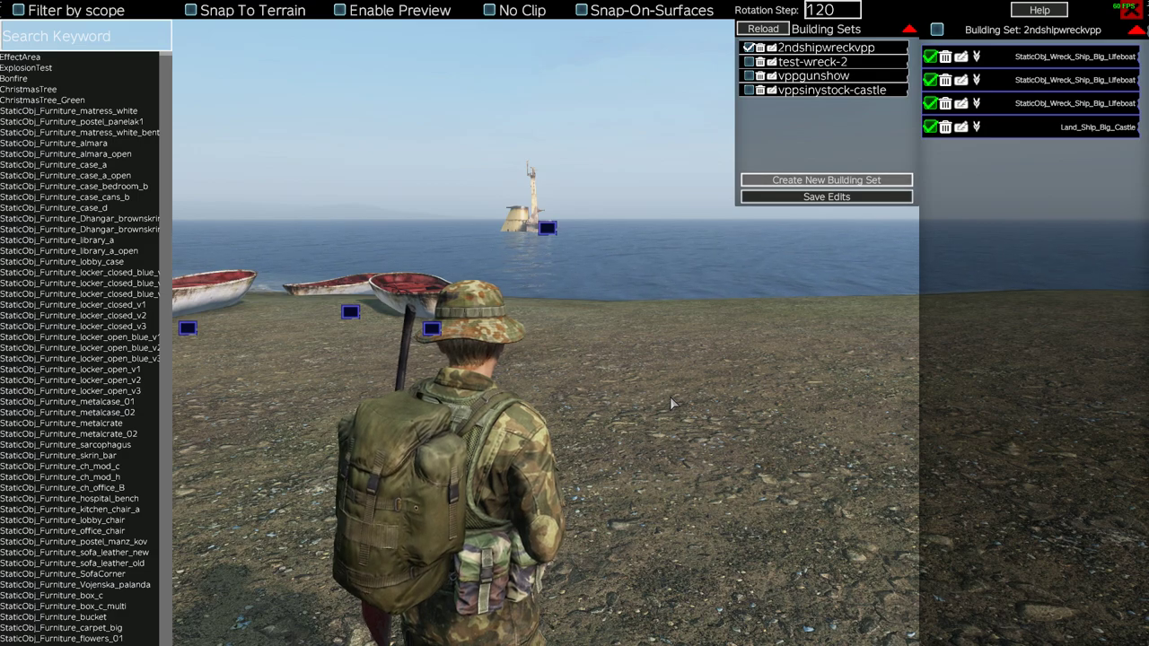
{"action": "key", "text": "Escape"}
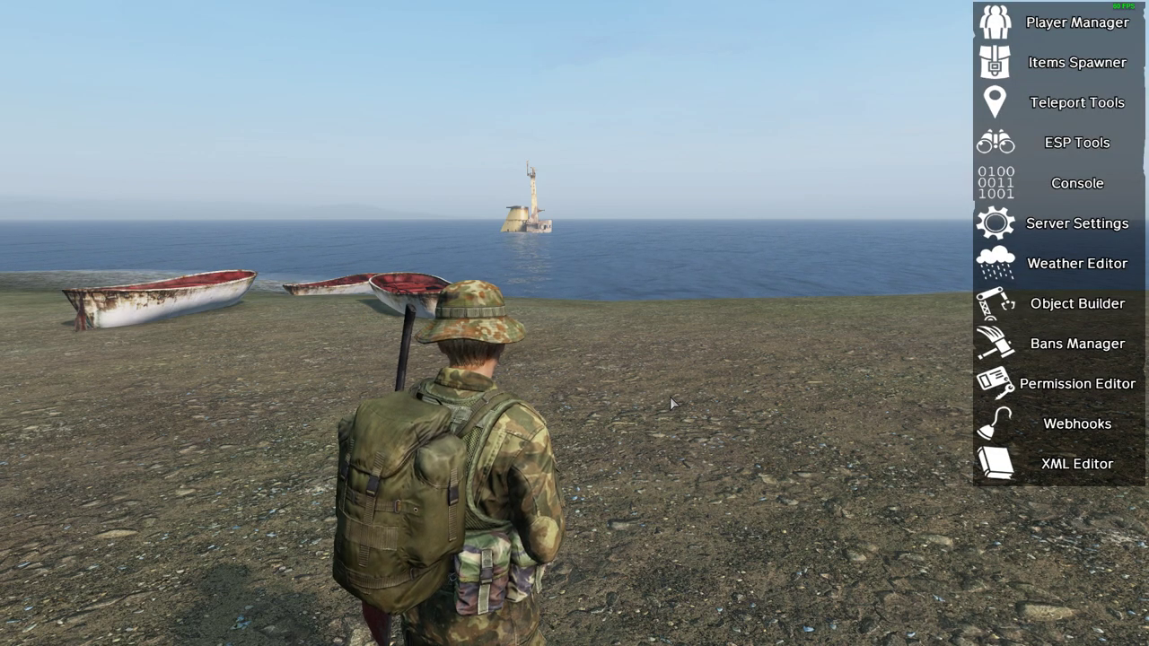
{"action": "key", "text": "Escape"}
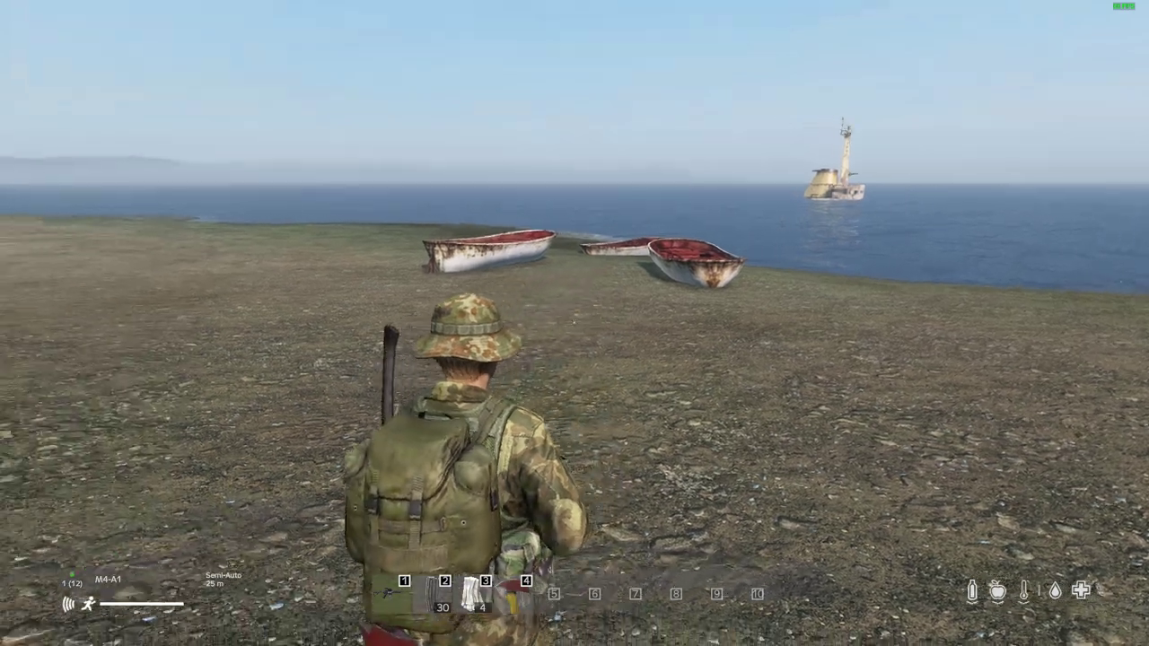